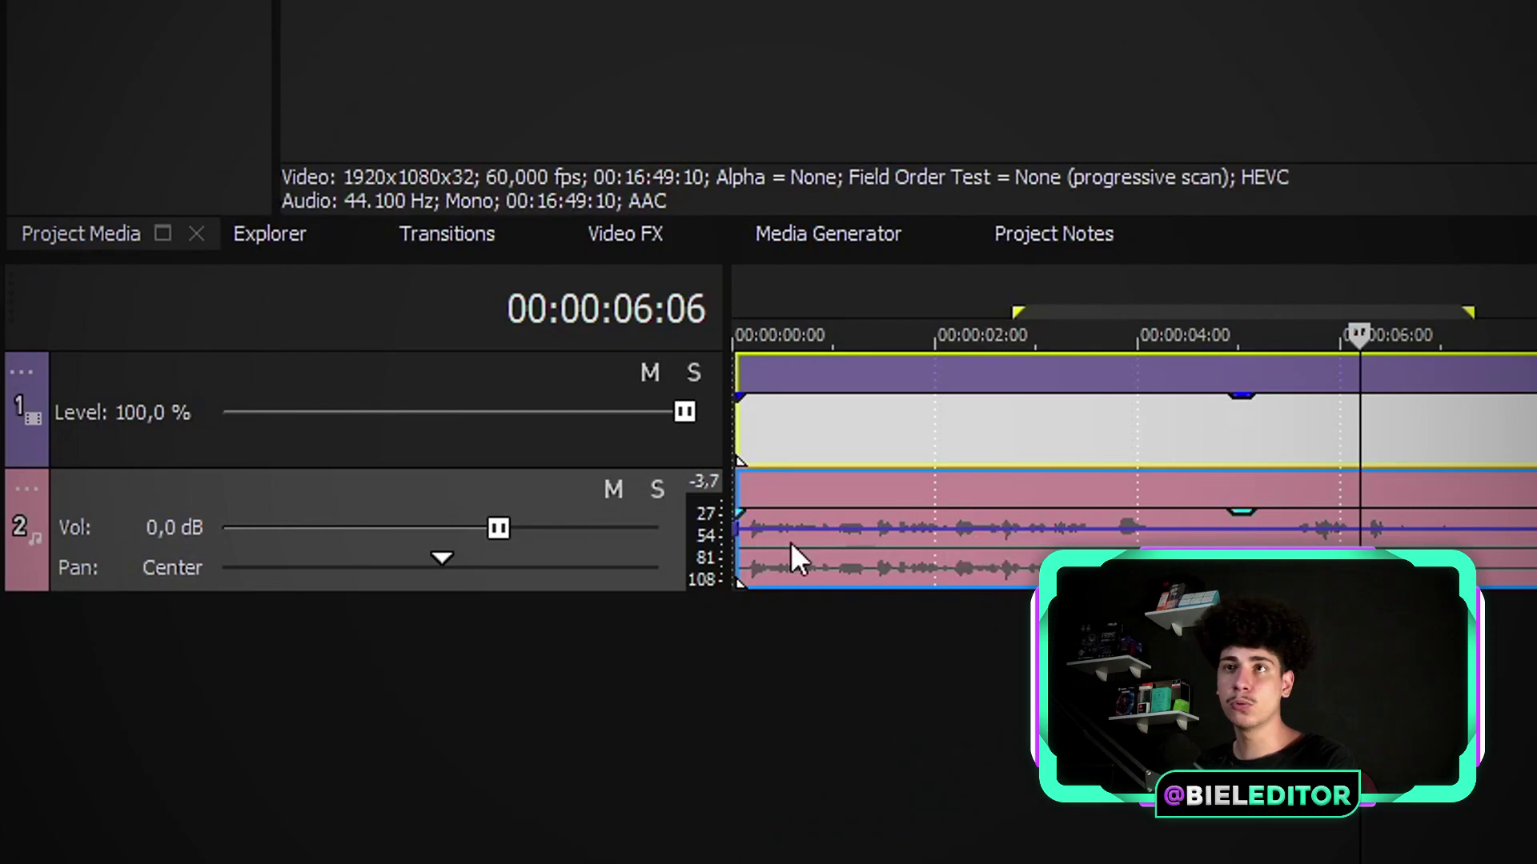
Add two points to the audio track's volume envelope near the clip's start, lower the second, and open its exact-value entry.
{"action": "double_click", "coordinate": [786, 528]}
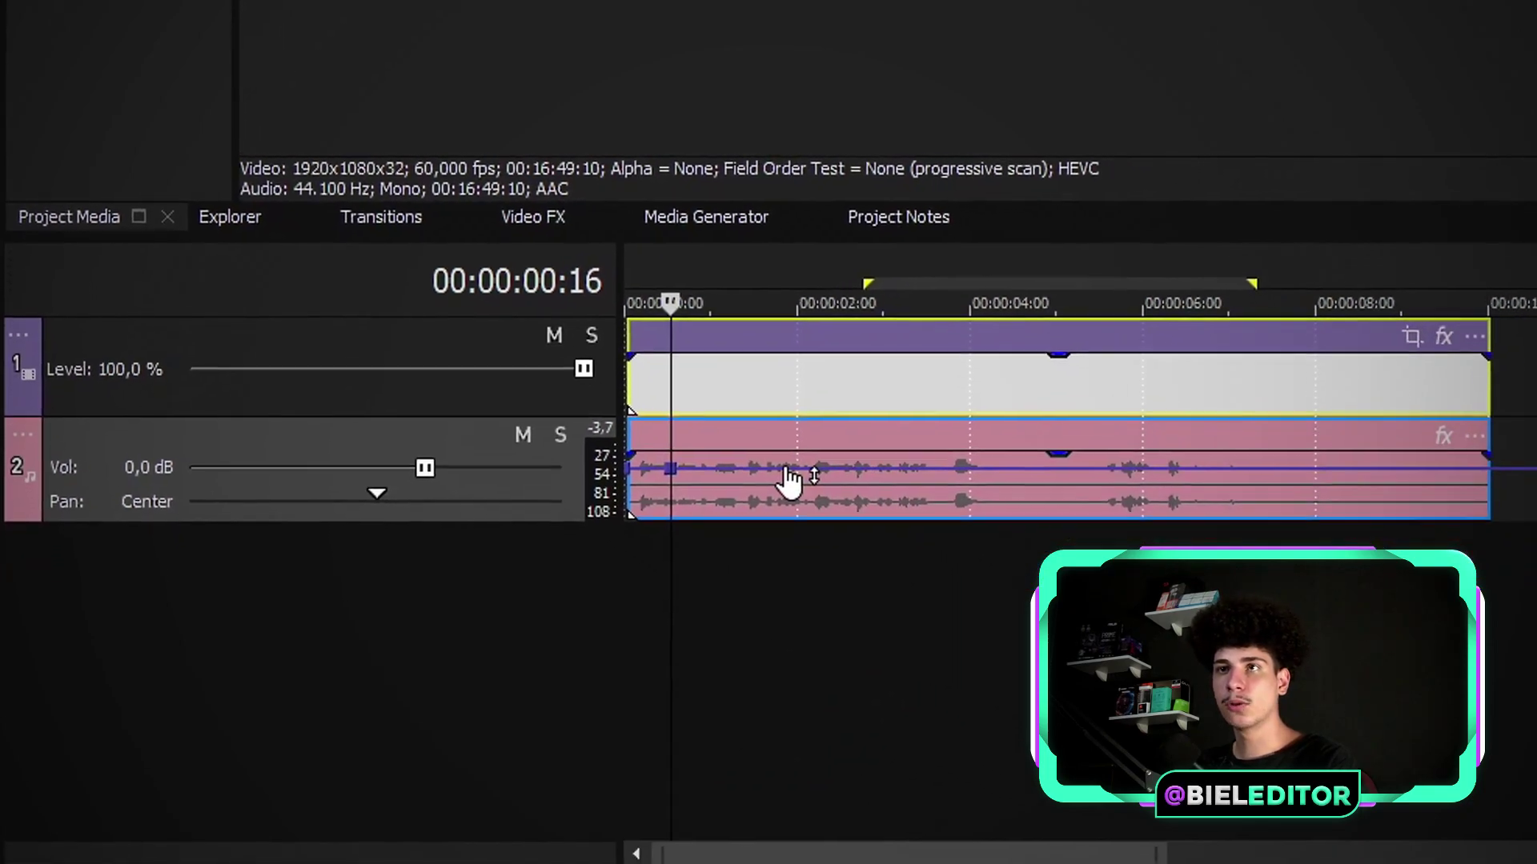
{"action": "double_click", "coordinate": [918, 528]}
{"action": "left_click_drag", "start_coordinate": [714, 445], "coordinate": [712, 463]}
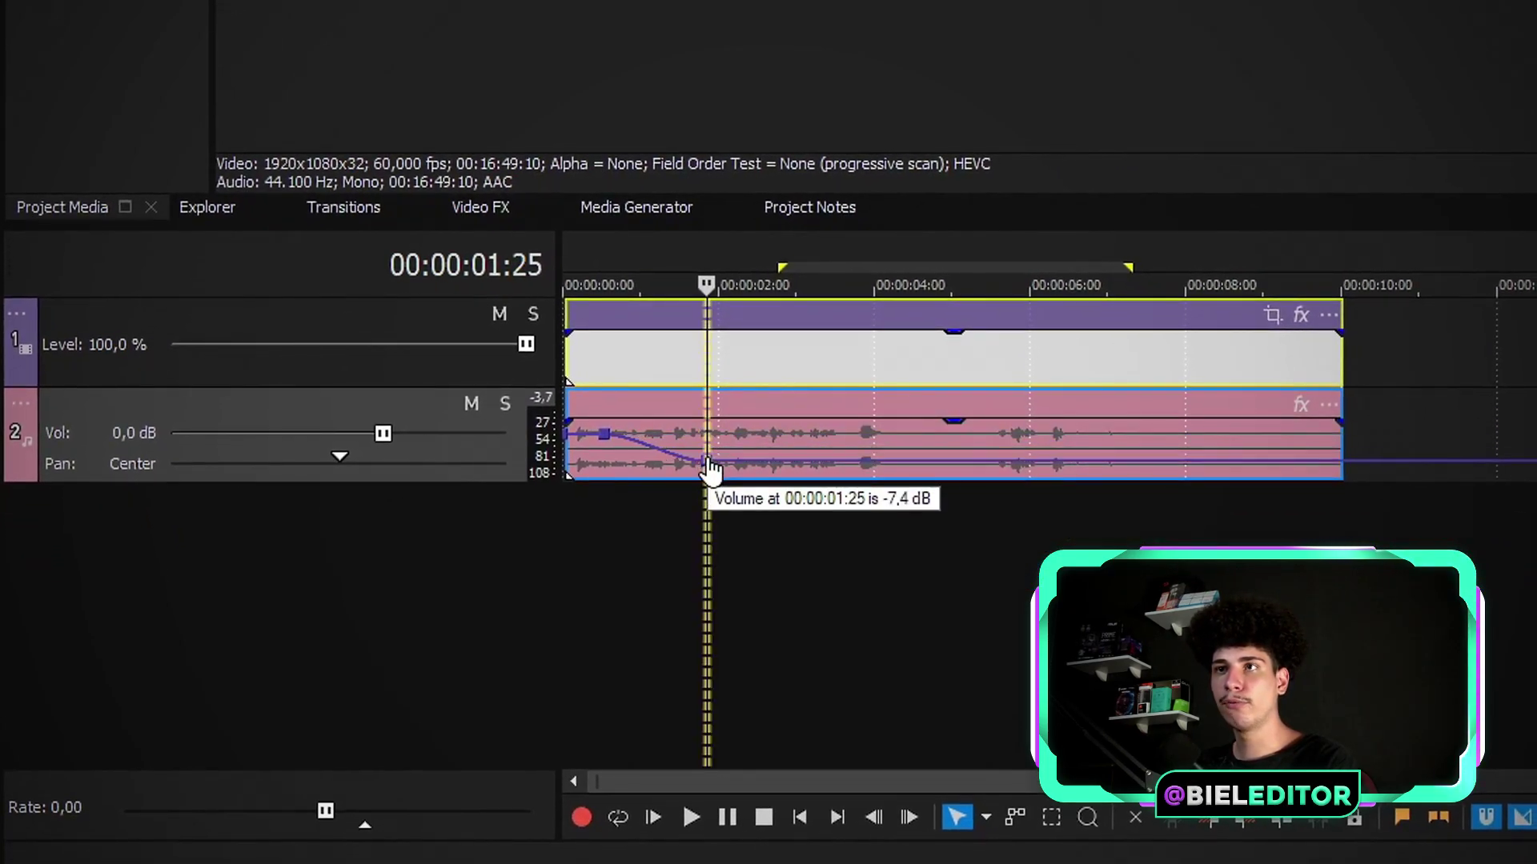
{"action": "right_click", "coordinate": [705, 470]}
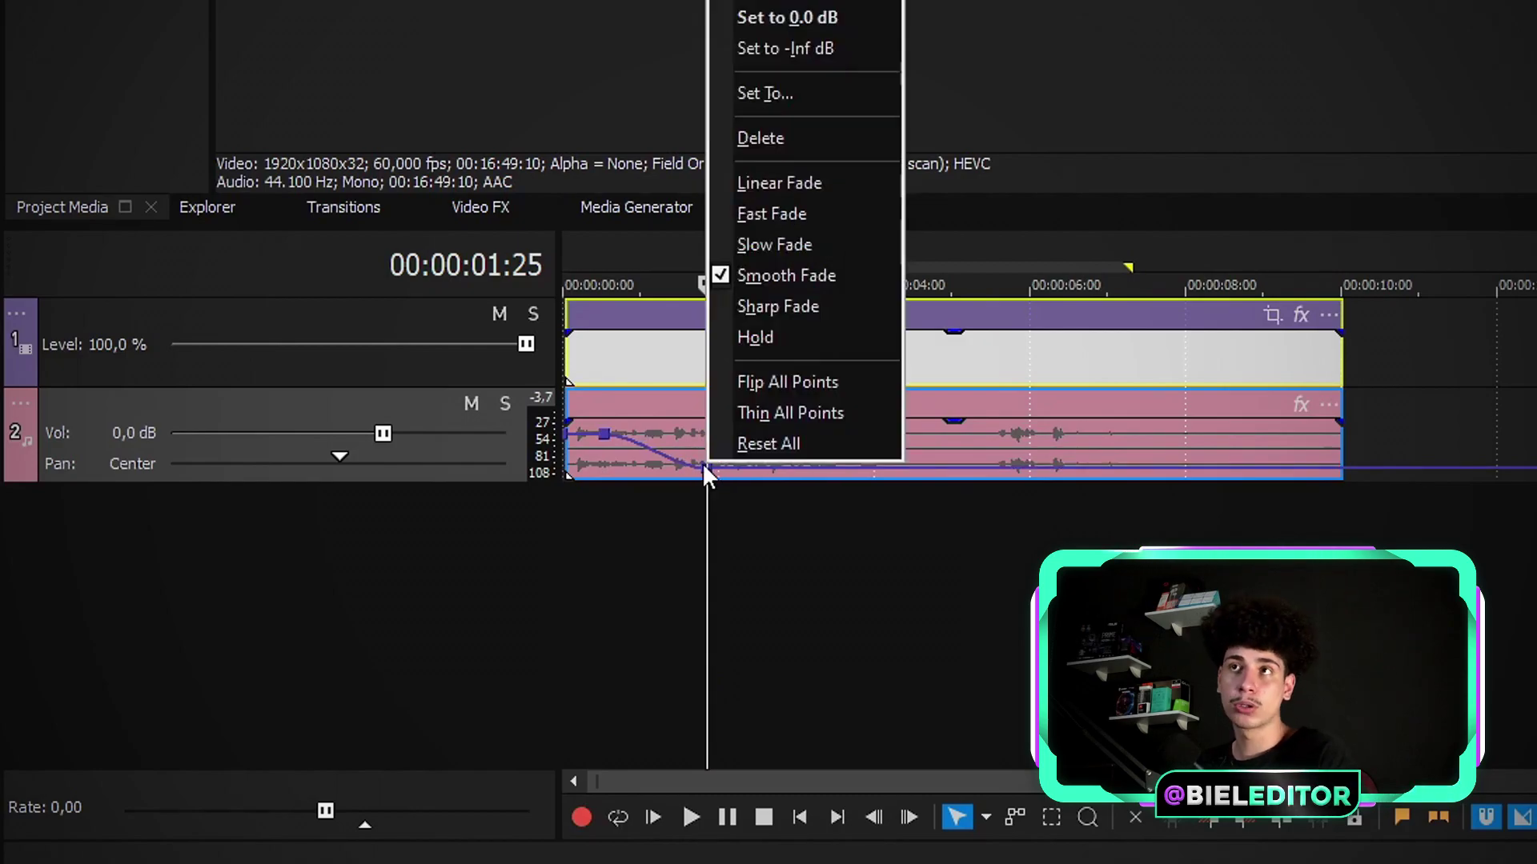
{"action": "left_click", "coordinate": [773, 95]}
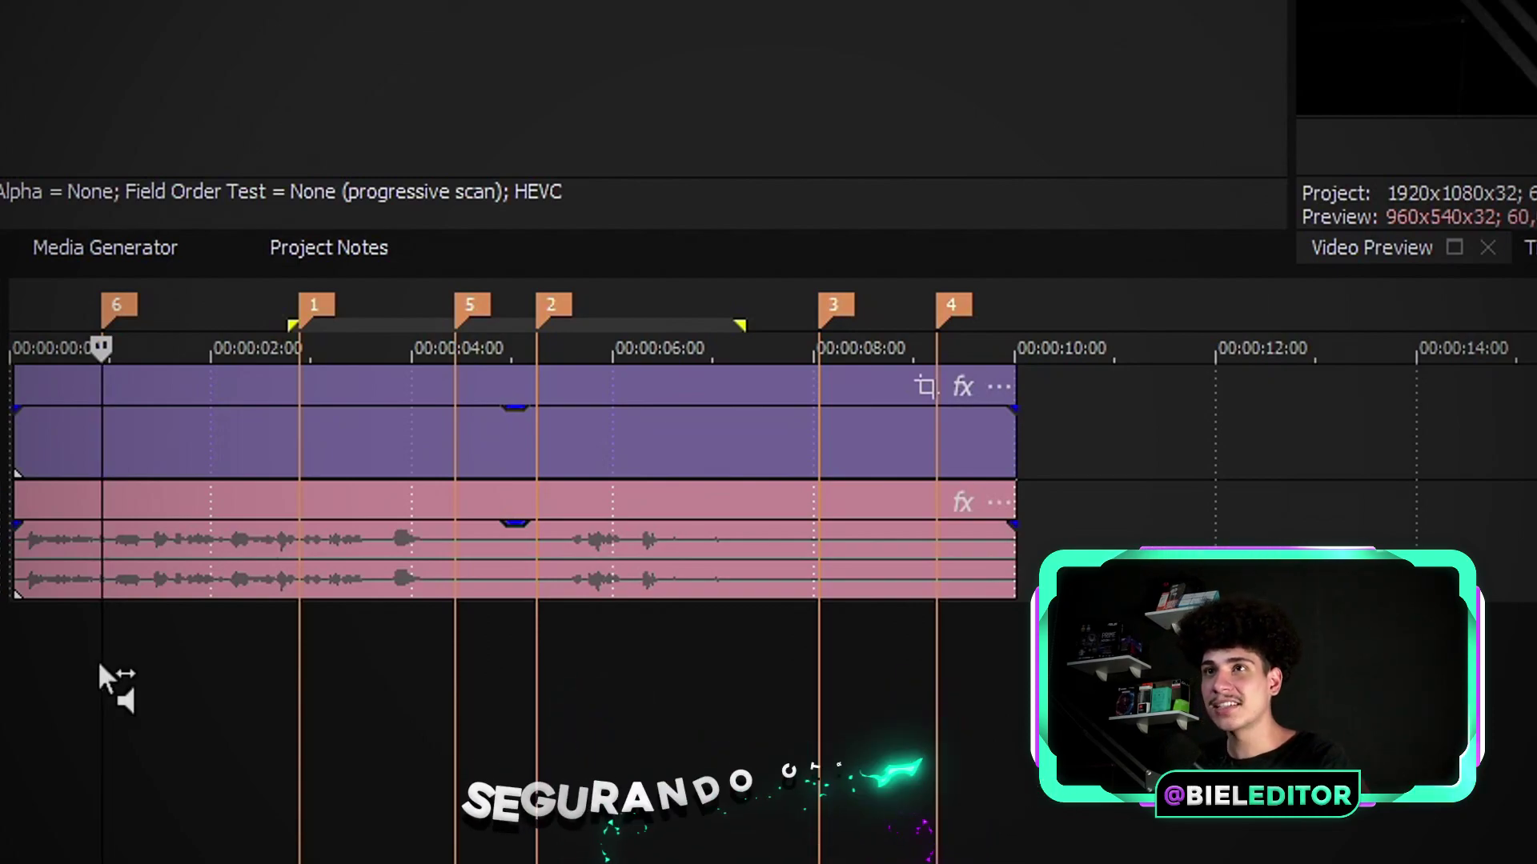
Move the playhead forward along the timeline from marker to marker.
{"action": "key", "text": "ctrl+Right"}
{"action": "key", "text": "ctrl+Right"}
{"action": "key", "text": "ctrl+Right"}
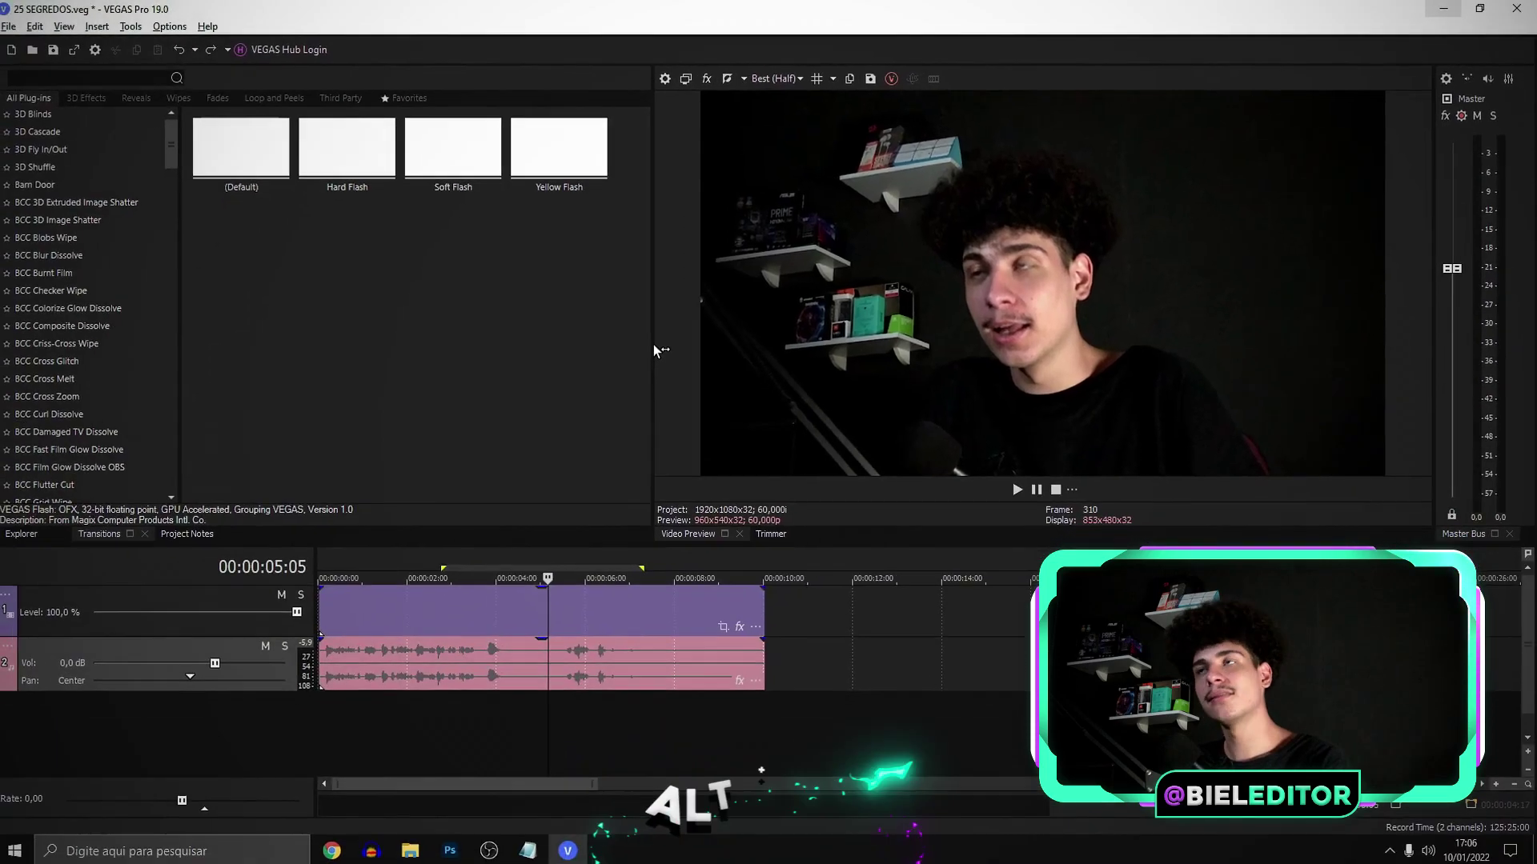
Bring up the Explorer window, and remove all unused media from the project.
{"action": "key", "text": "alt+1"}
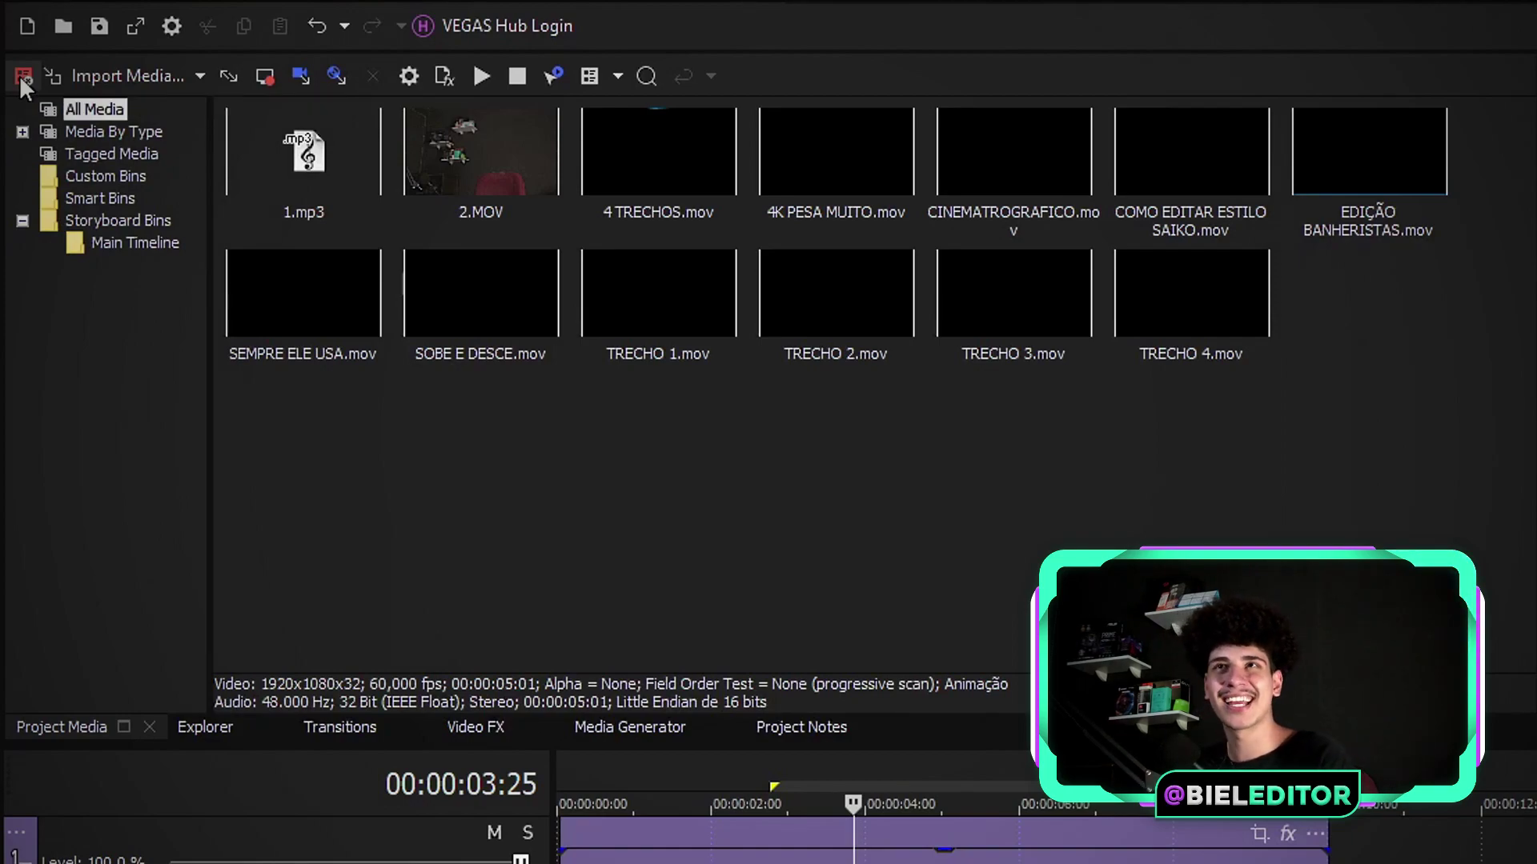
{"action": "left_click", "coordinate": [22, 77]}
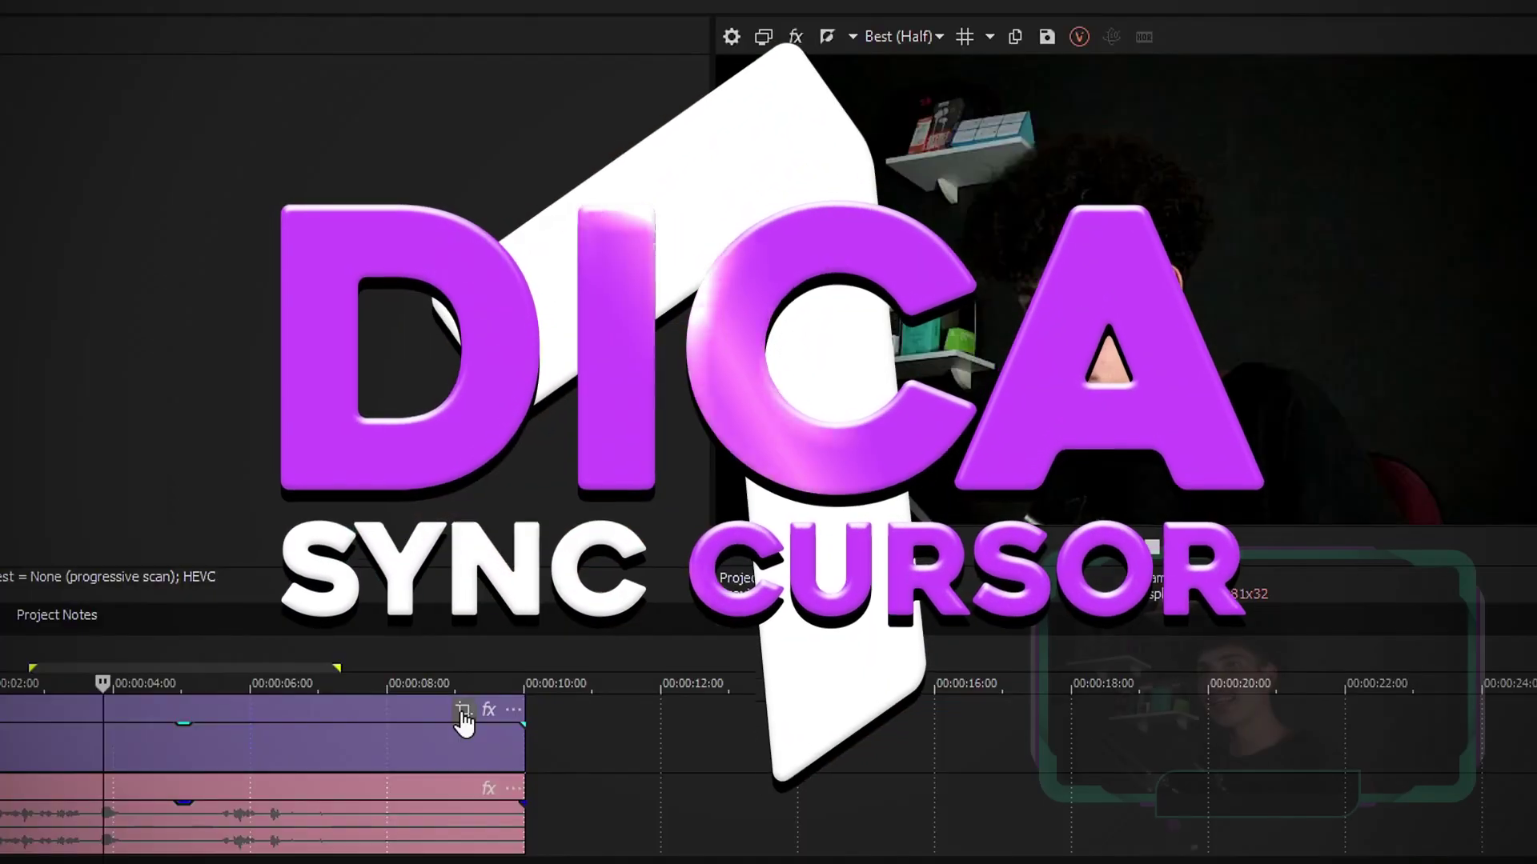
Open the video clip's Event Pan/Crop settings and turn on Sync Cursor.
{"action": "left_click", "coordinate": [463, 709]}
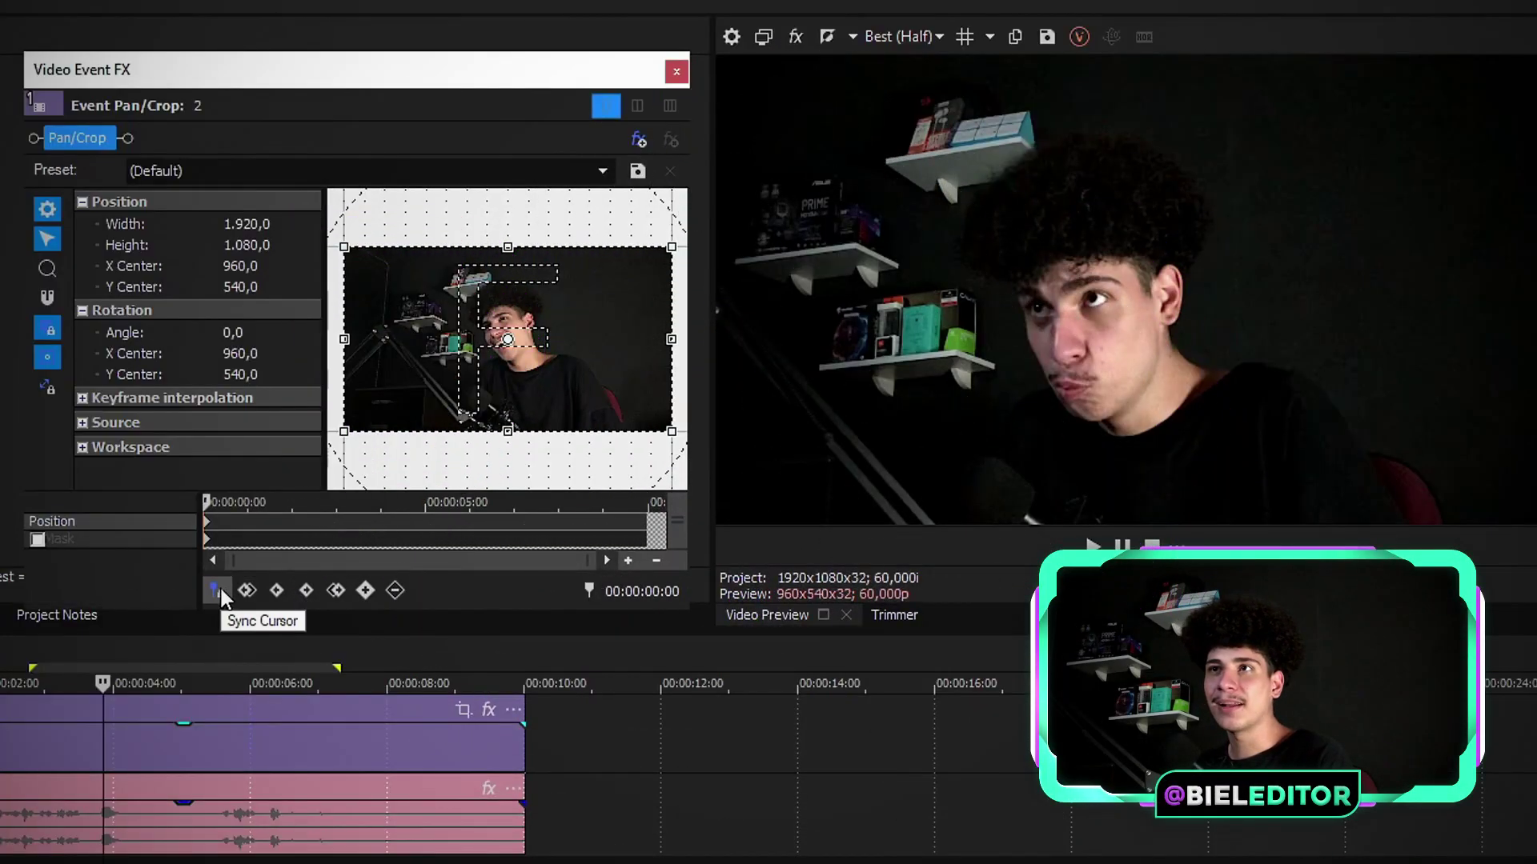
{"action": "left_click", "coordinate": [218, 591]}
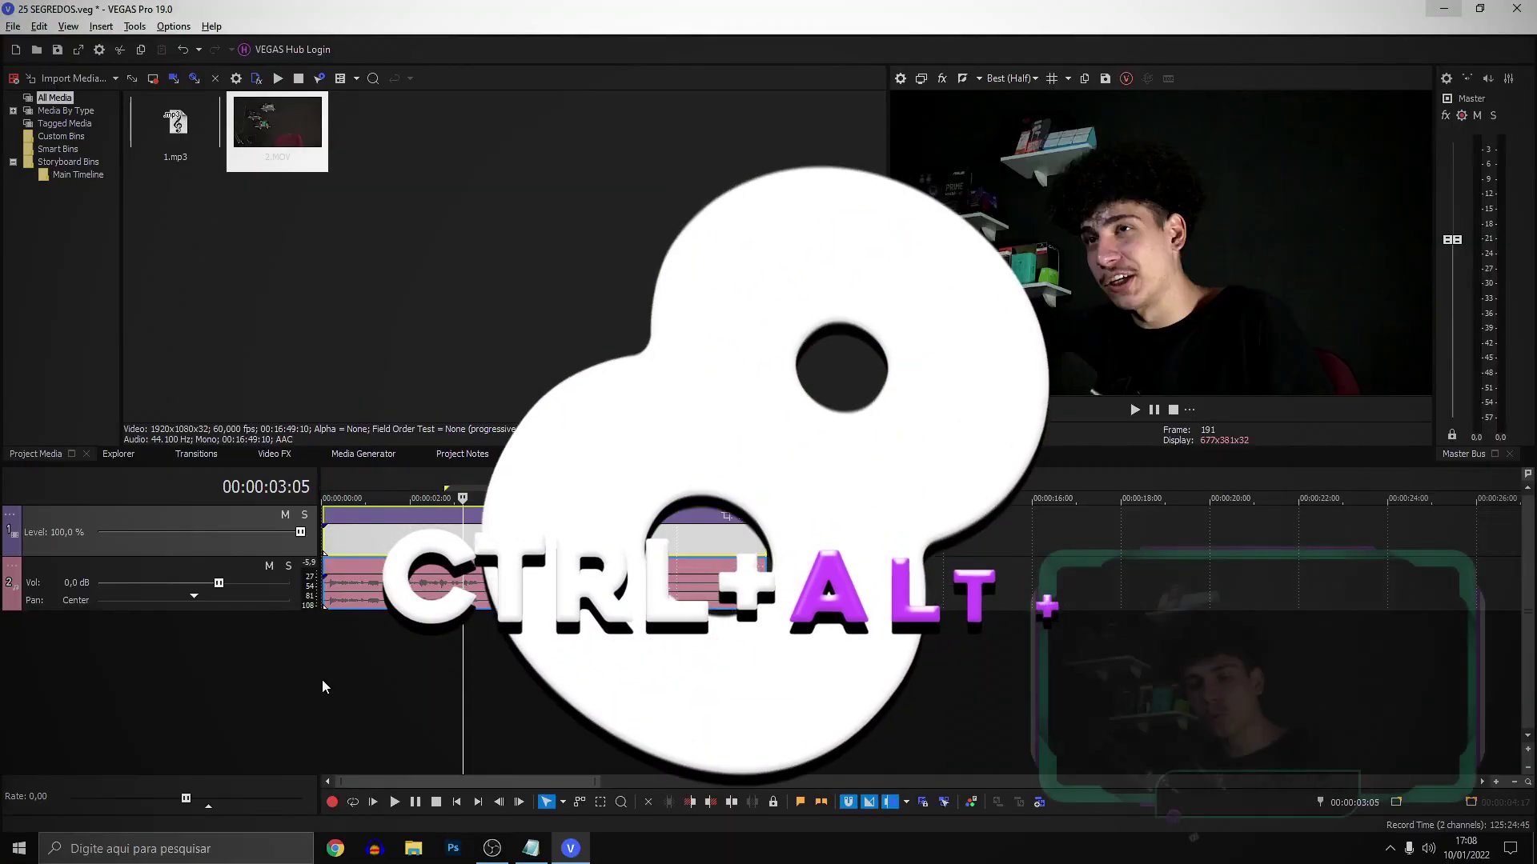
Open the Plug-In Manager, place its window clear of the timeline, and go up one level from the 60FPS folder.
{"action": "key", "text": "ctrl+alt+1"}
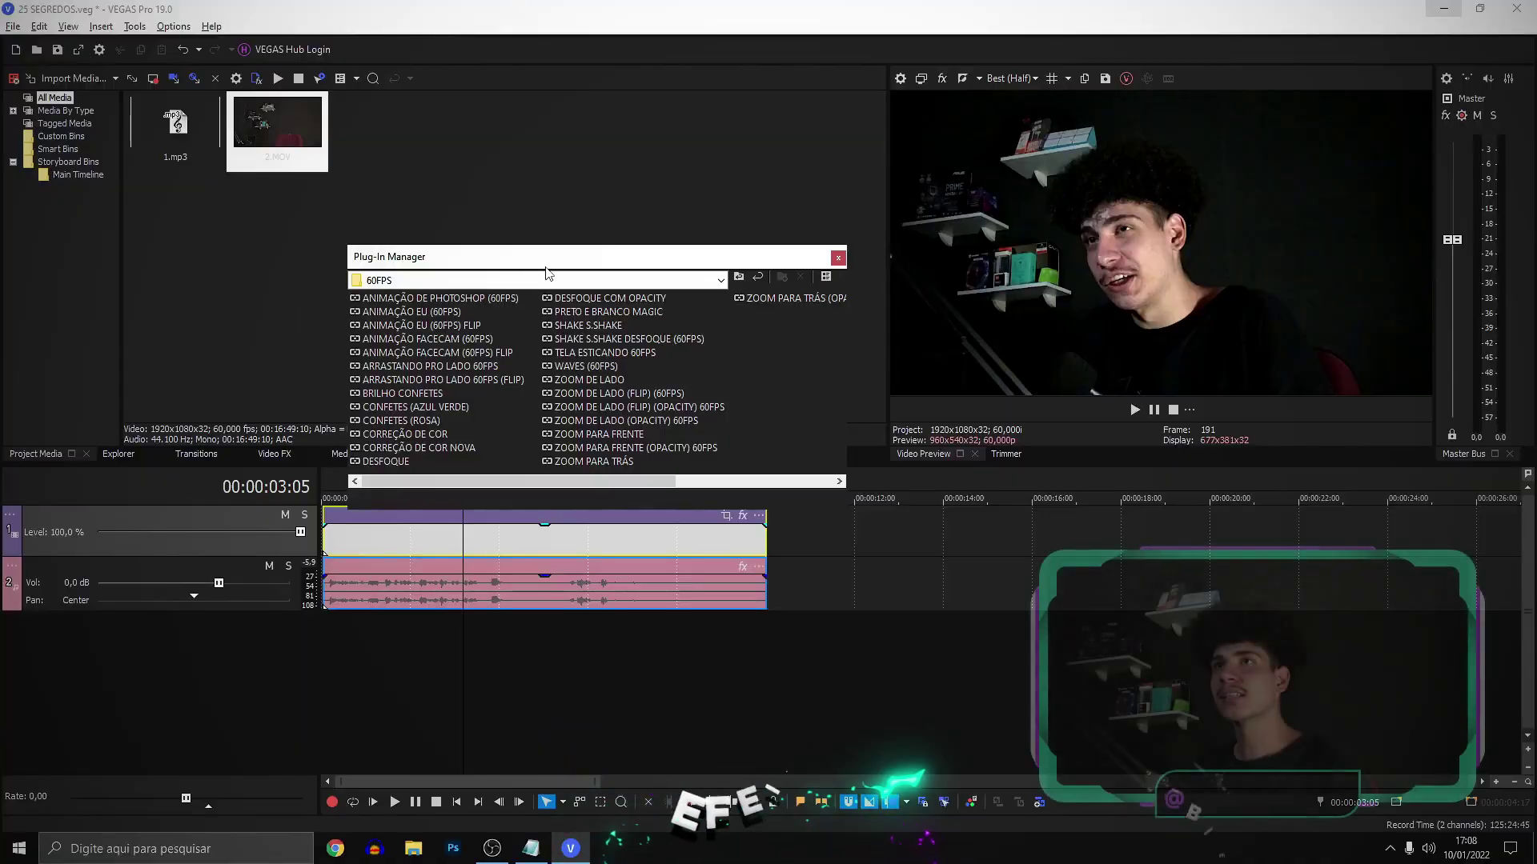
{"action": "left_click_drag", "start_coordinate": [546, 268], "coordinate": [576, 131]}
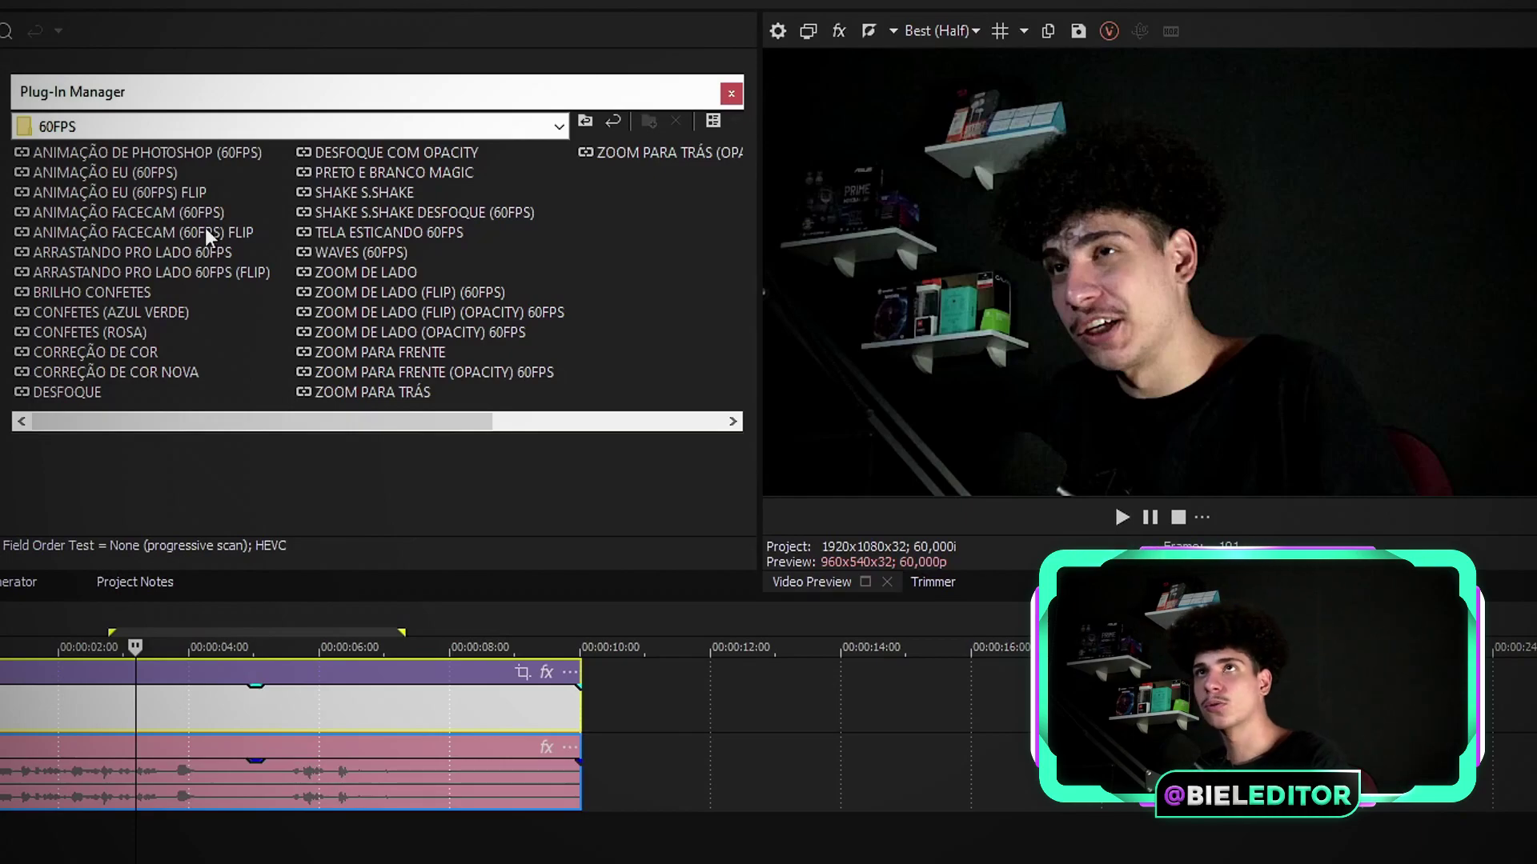
{"action": "key", "text": "BackSpace"}
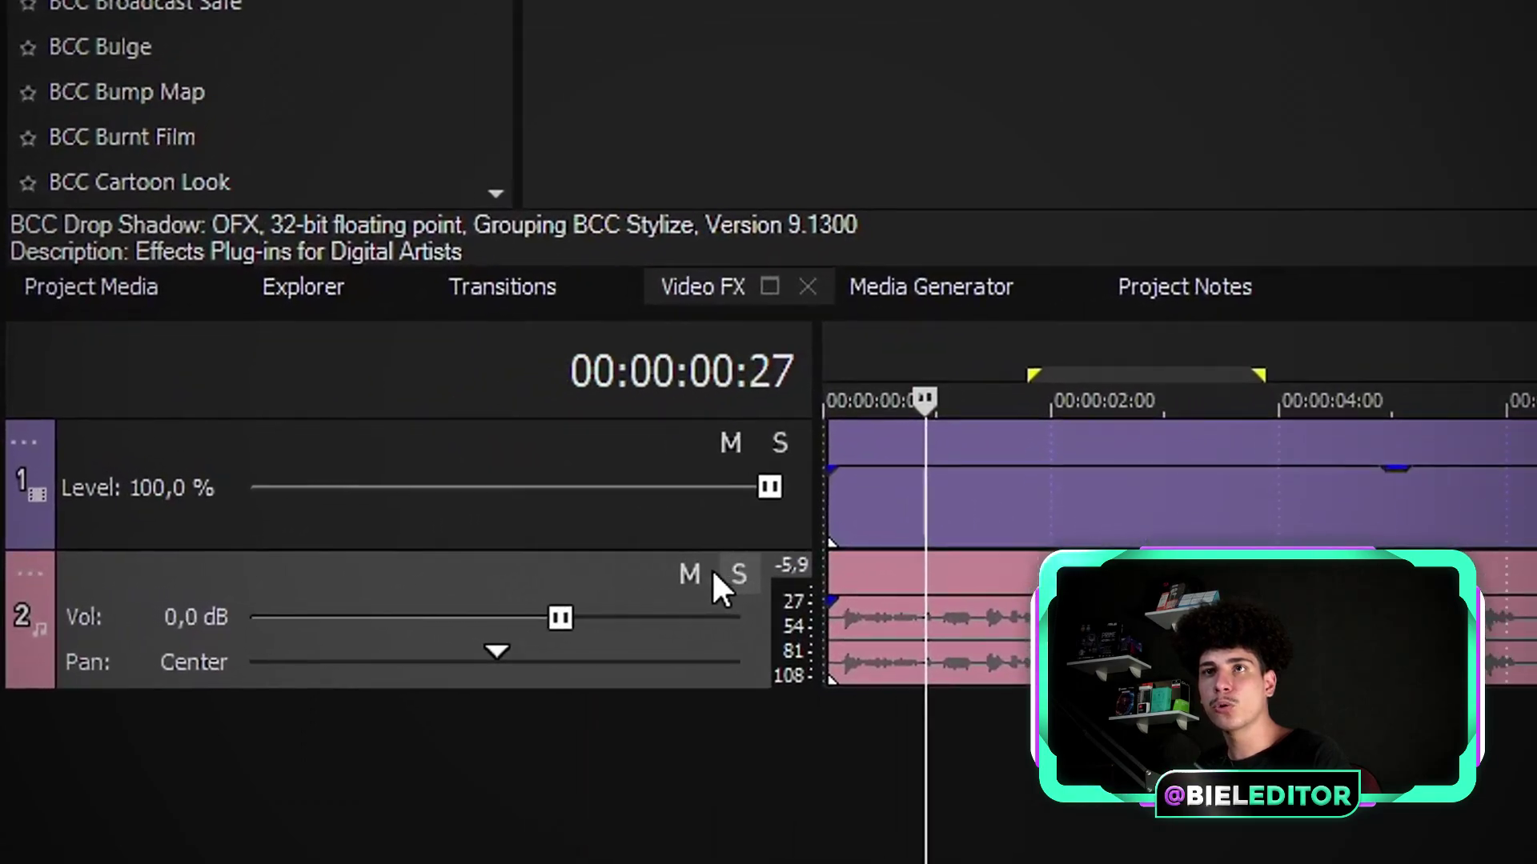
Mute and unmute the audio track, and solo it.
{"action": "left_click", "coordinate": [689, 574]}
{"action": "left_click", "coordinate": [689, 574]}
{"action": "left_click", "coordinate": [738, 574]}
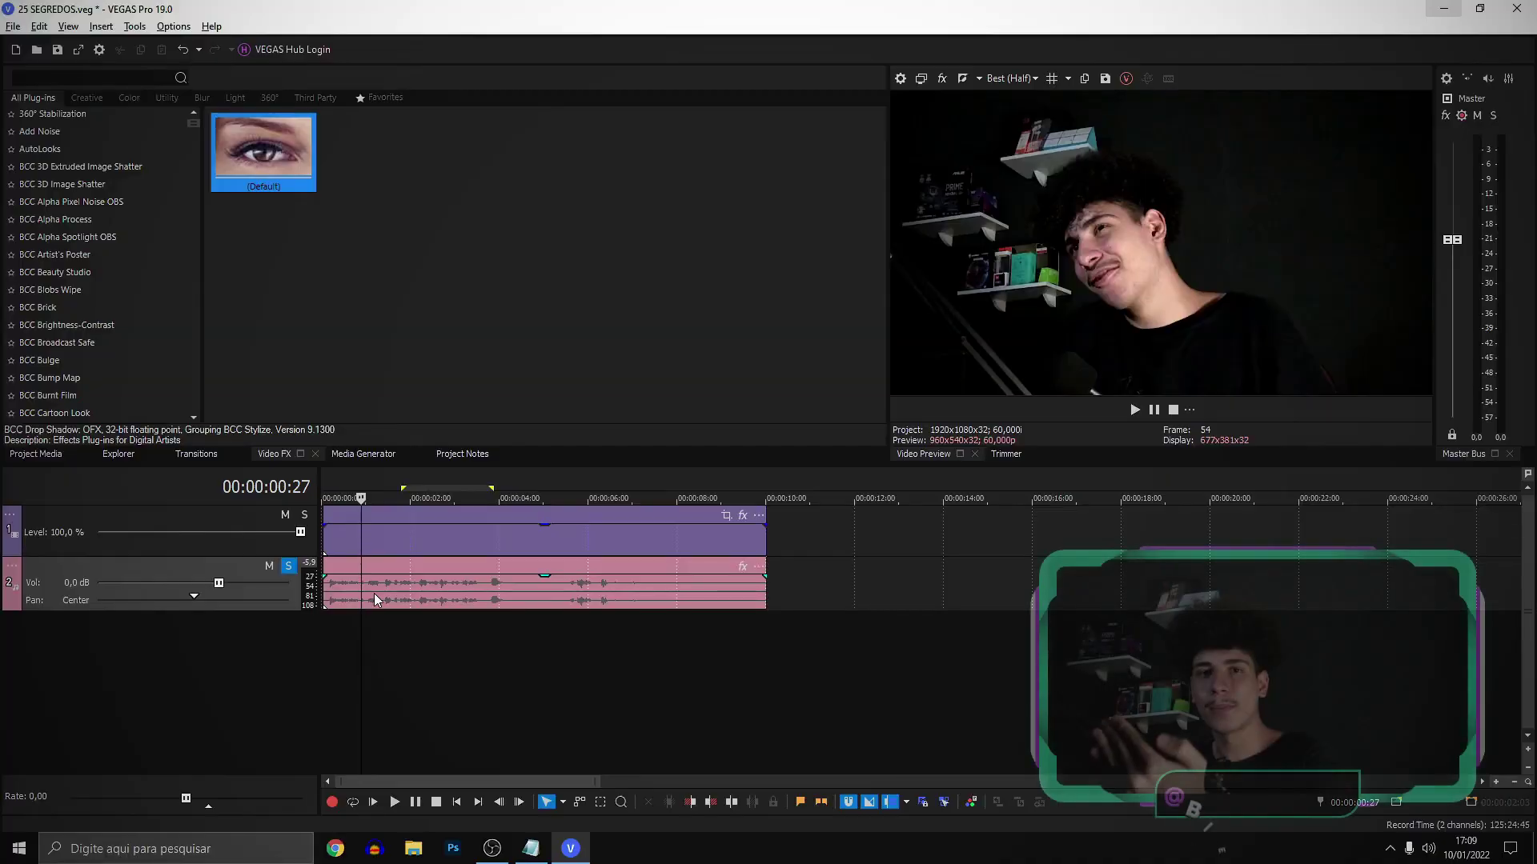
{"action": "mouse_move", "coordinate": [393, 598]}
{"action": "left_mouse_down"}
{"action": "mouse_move", "coordinate": [396, 748]}
{"action": "mouse_move", "coordinate": [392, 608]}
{"action": "left_mouse_up"}
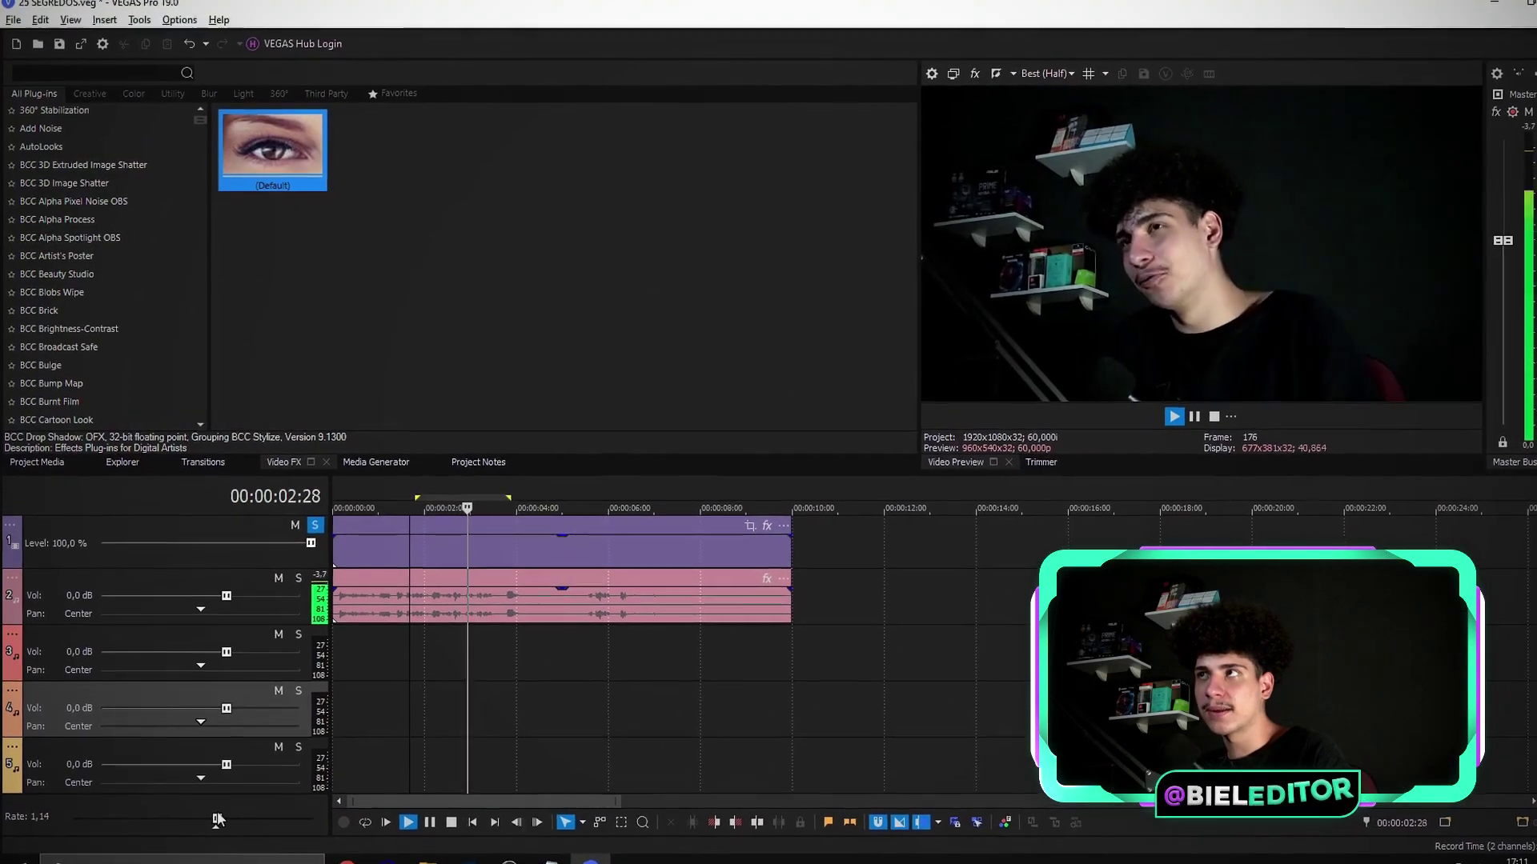
Scrub playback with the rate control, and set the normal rate to 2.05 and play the timeline at that speed.
{"action": "left_click_drag", "start_coordinate": [226, 826], "coordinate": [190, 833]}
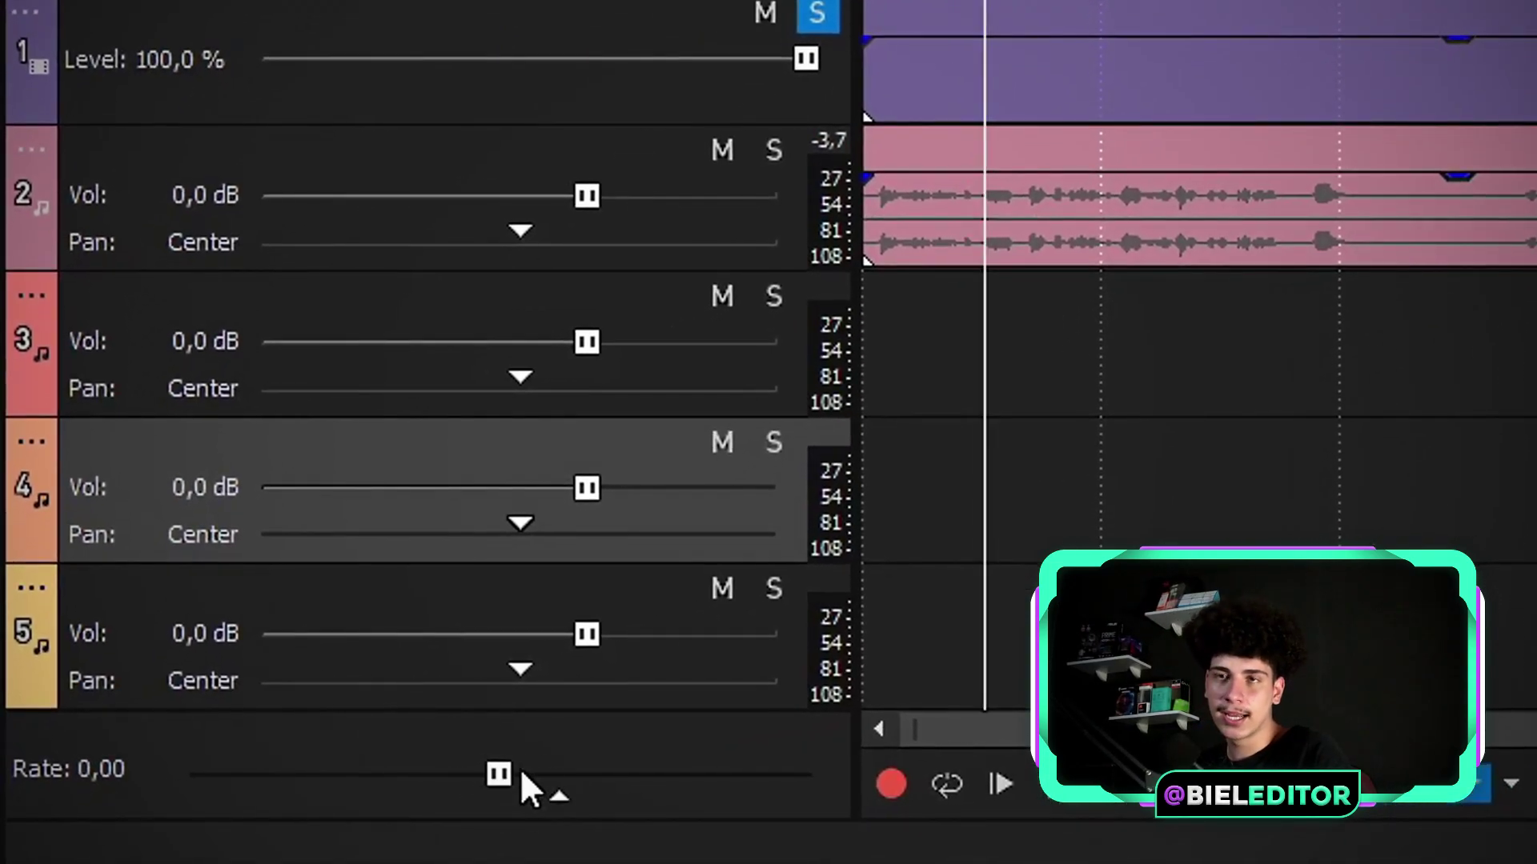
{"action": "left_click", "coordinate": [558, 794]}
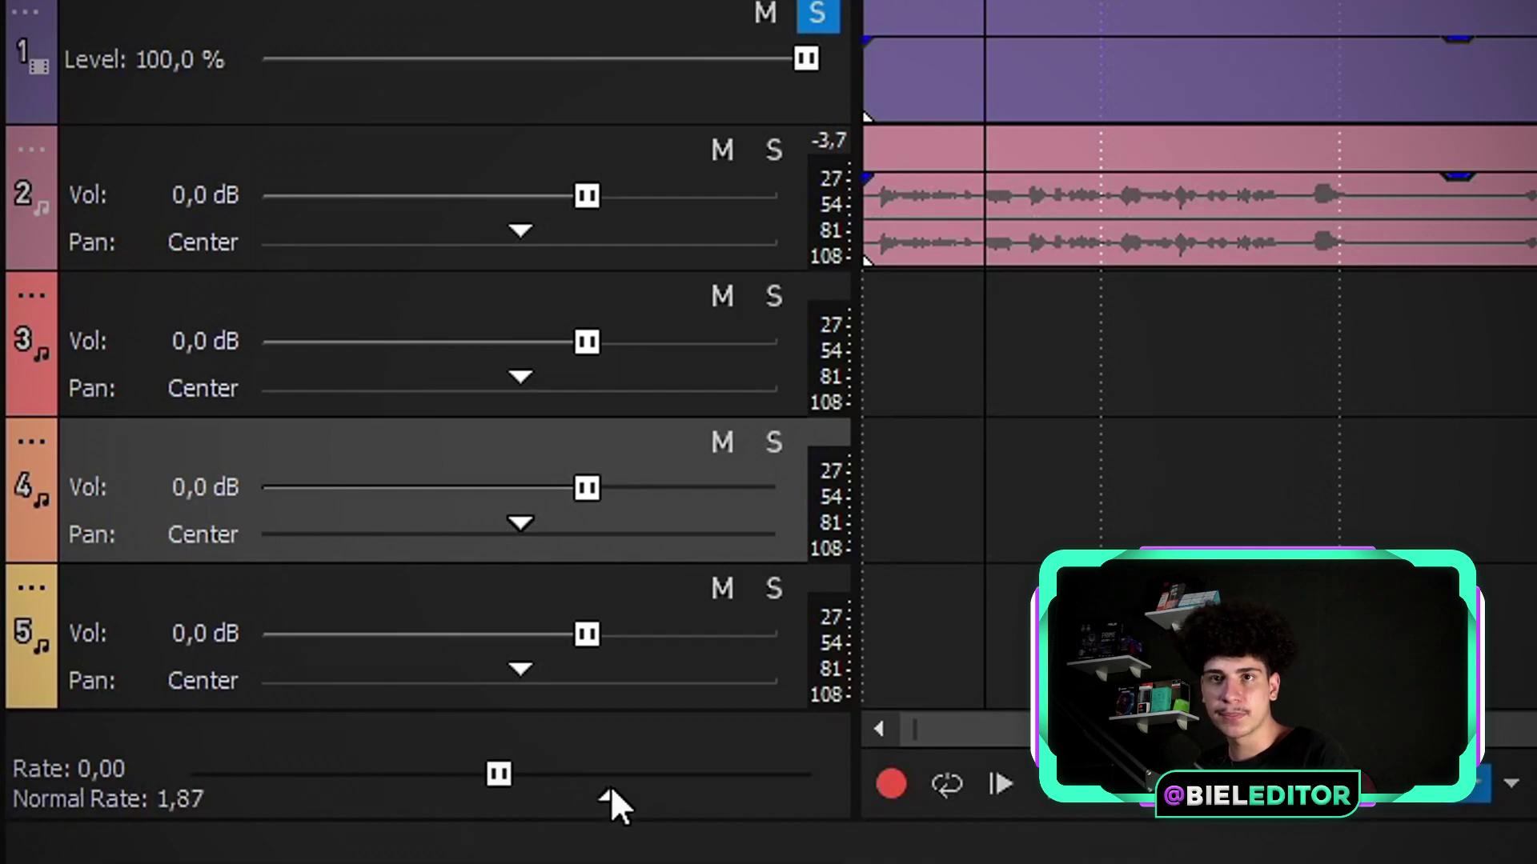
{"action": "left_click_drag", "start_coordinate": [610, 785], "coordinate": [663, 800]}
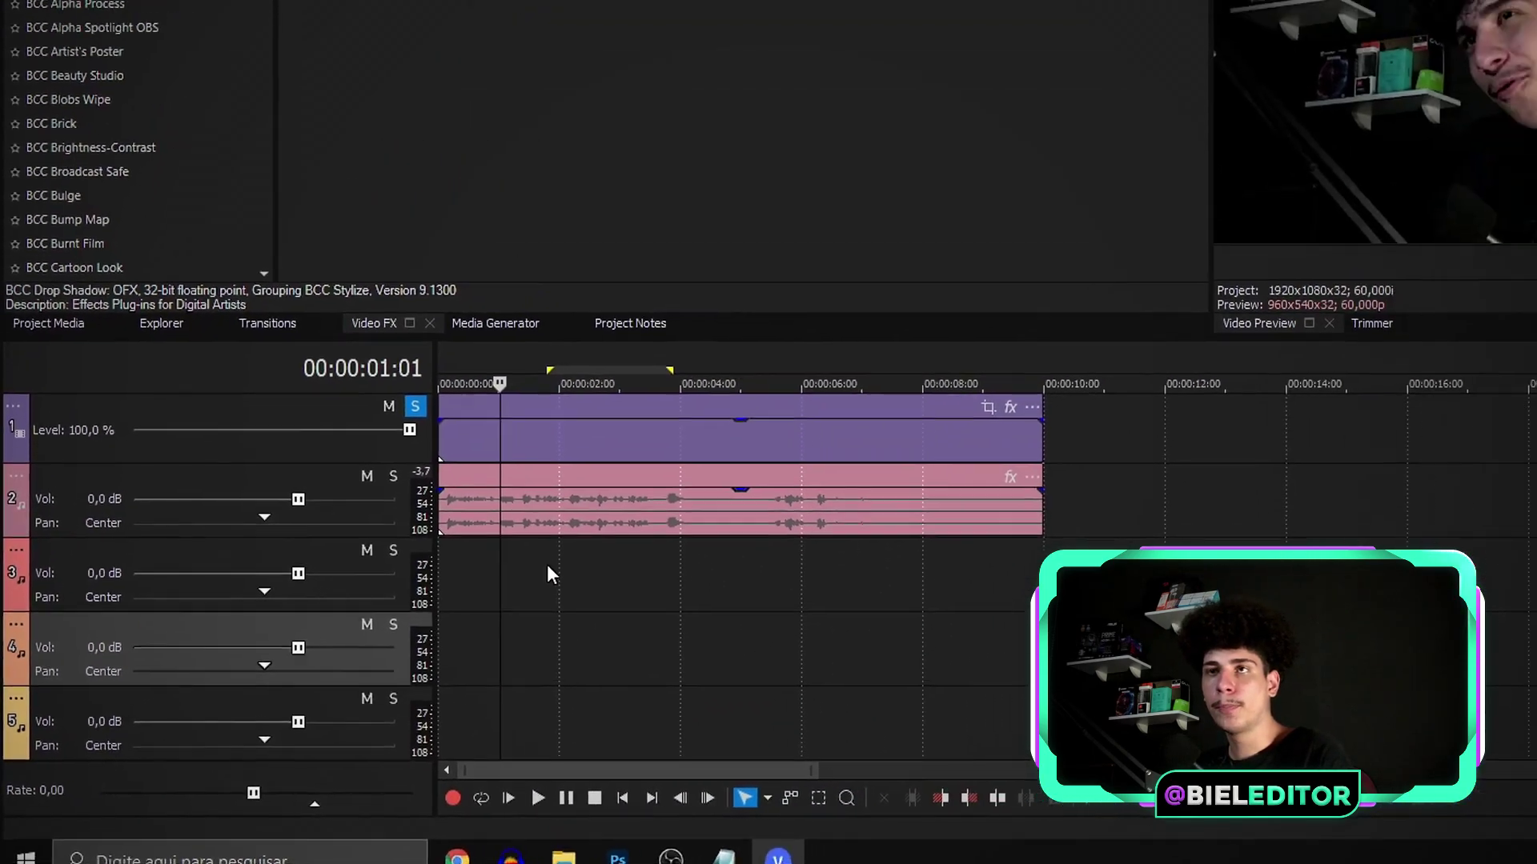
{"action": "key", "text": "space"}
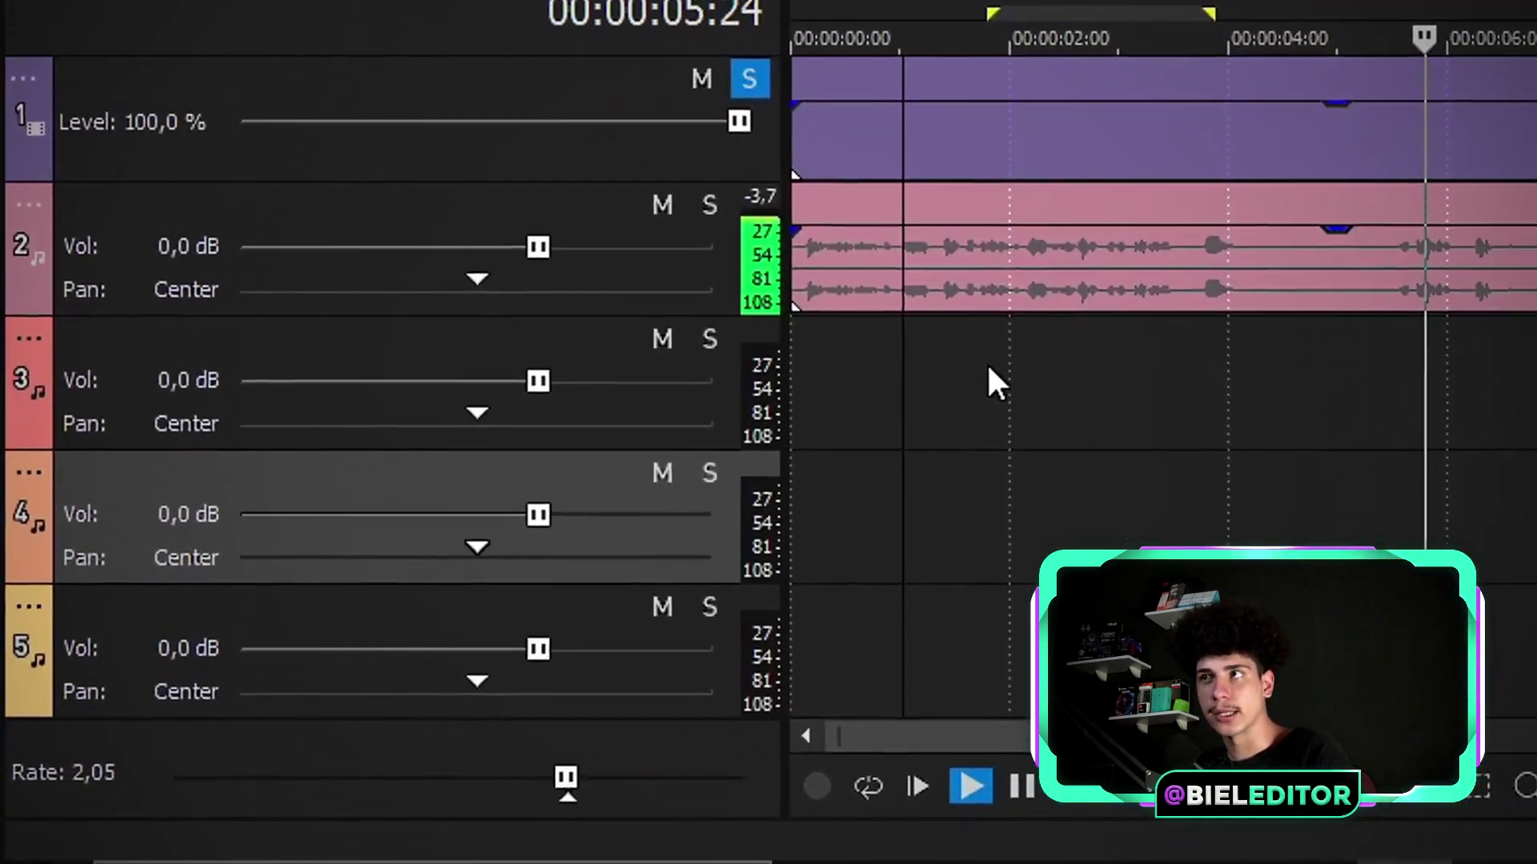
{"action": "key", "text": "space"}
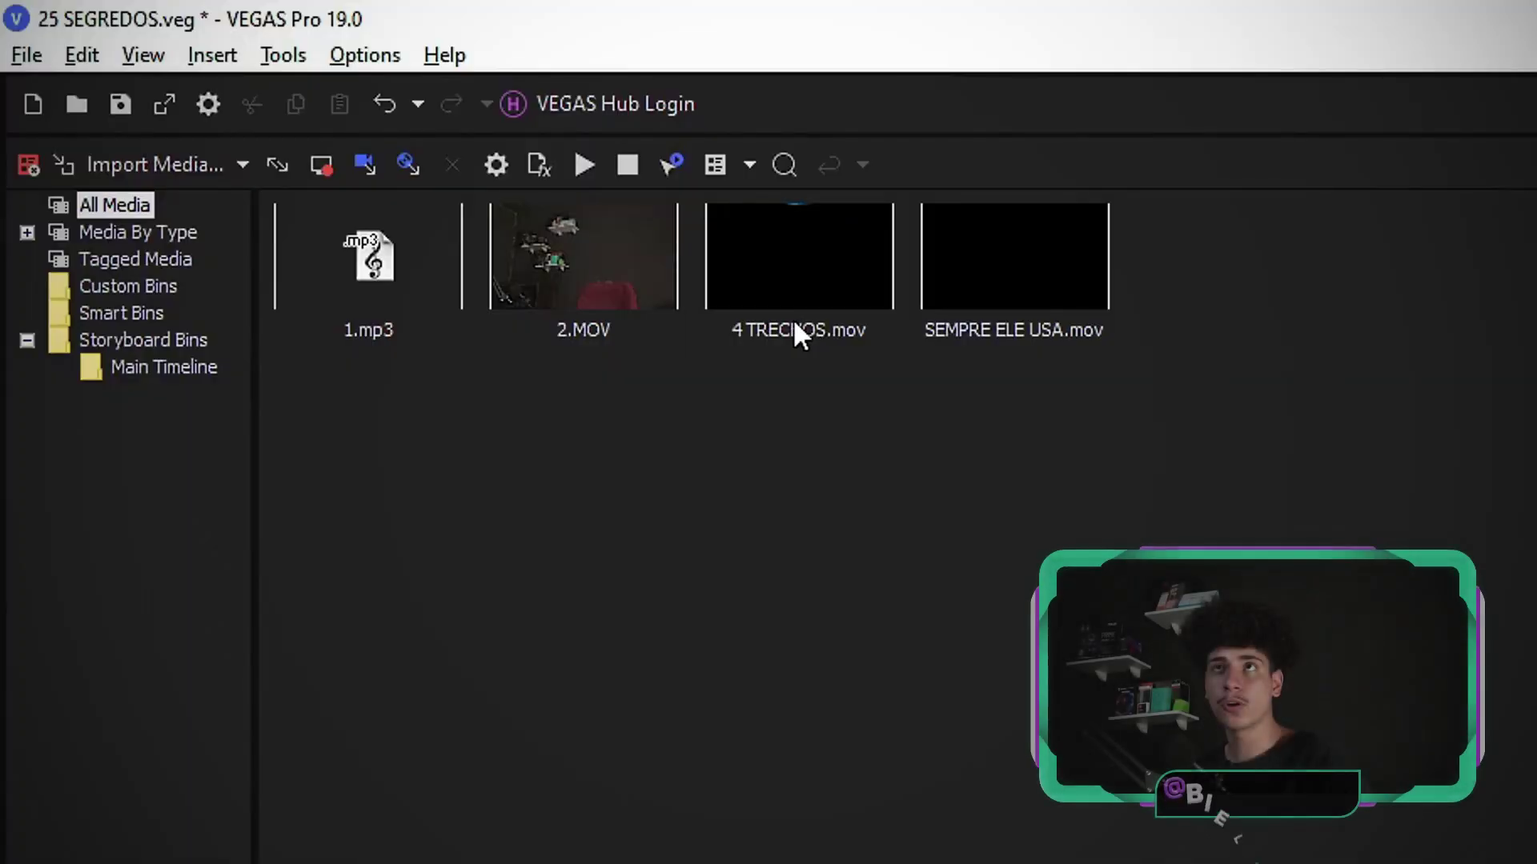
Place 4 TRECHOS.mov on new tracks above the main clip, starting at about 4 seconds.
{"action": "left_click", "coordinate": [781, 323]}
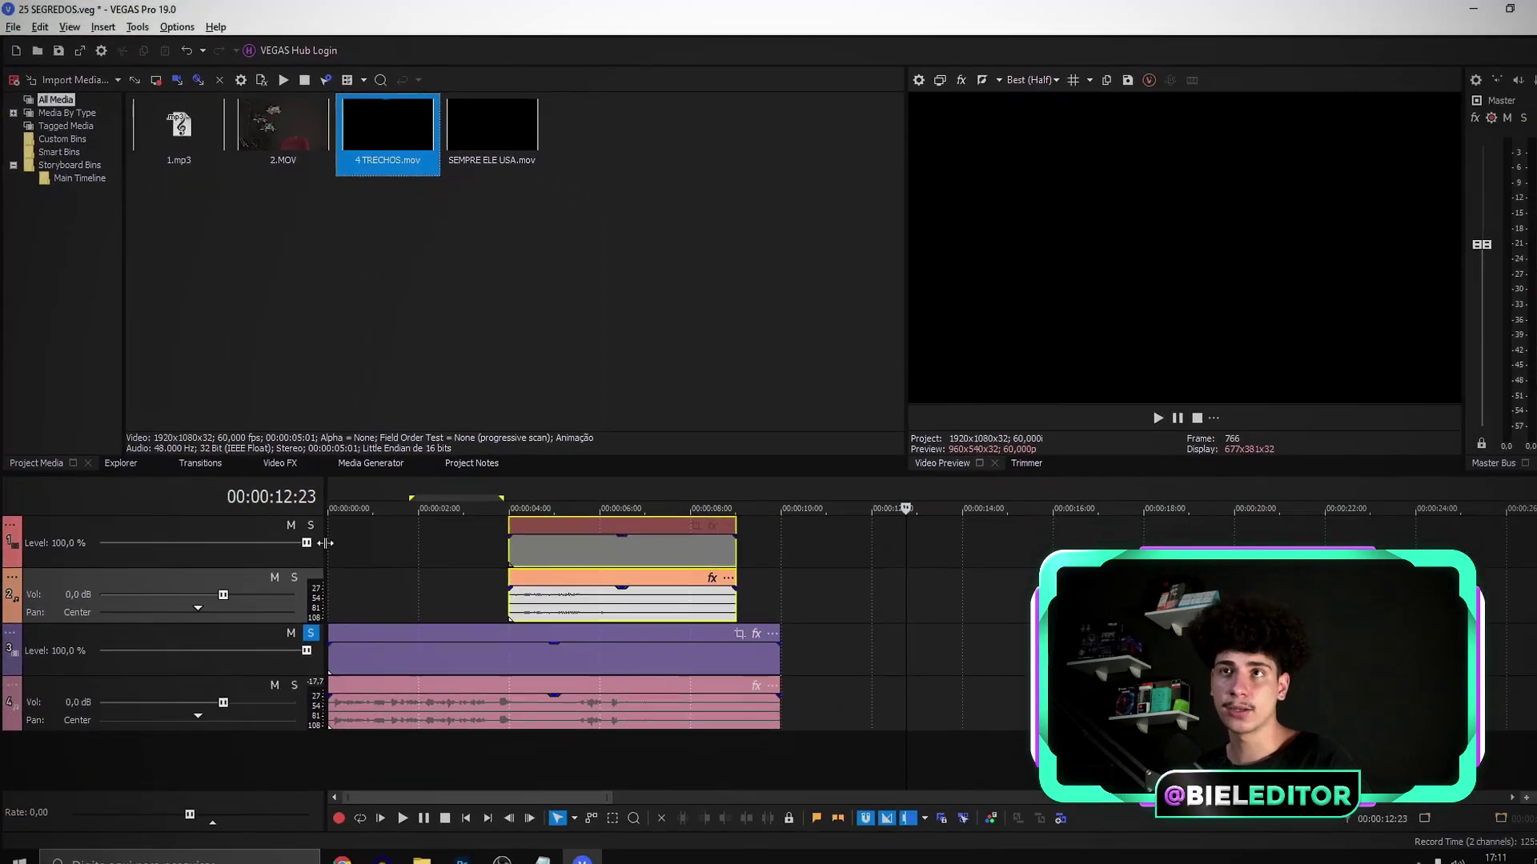
{"action": "left_click_drag", "start_coordinate": [534, 618], "coordinate": [683, 672]}
{"action": "left_click_drag", "start_coordinate": [584, 575], "coordinate": [576, 575]}
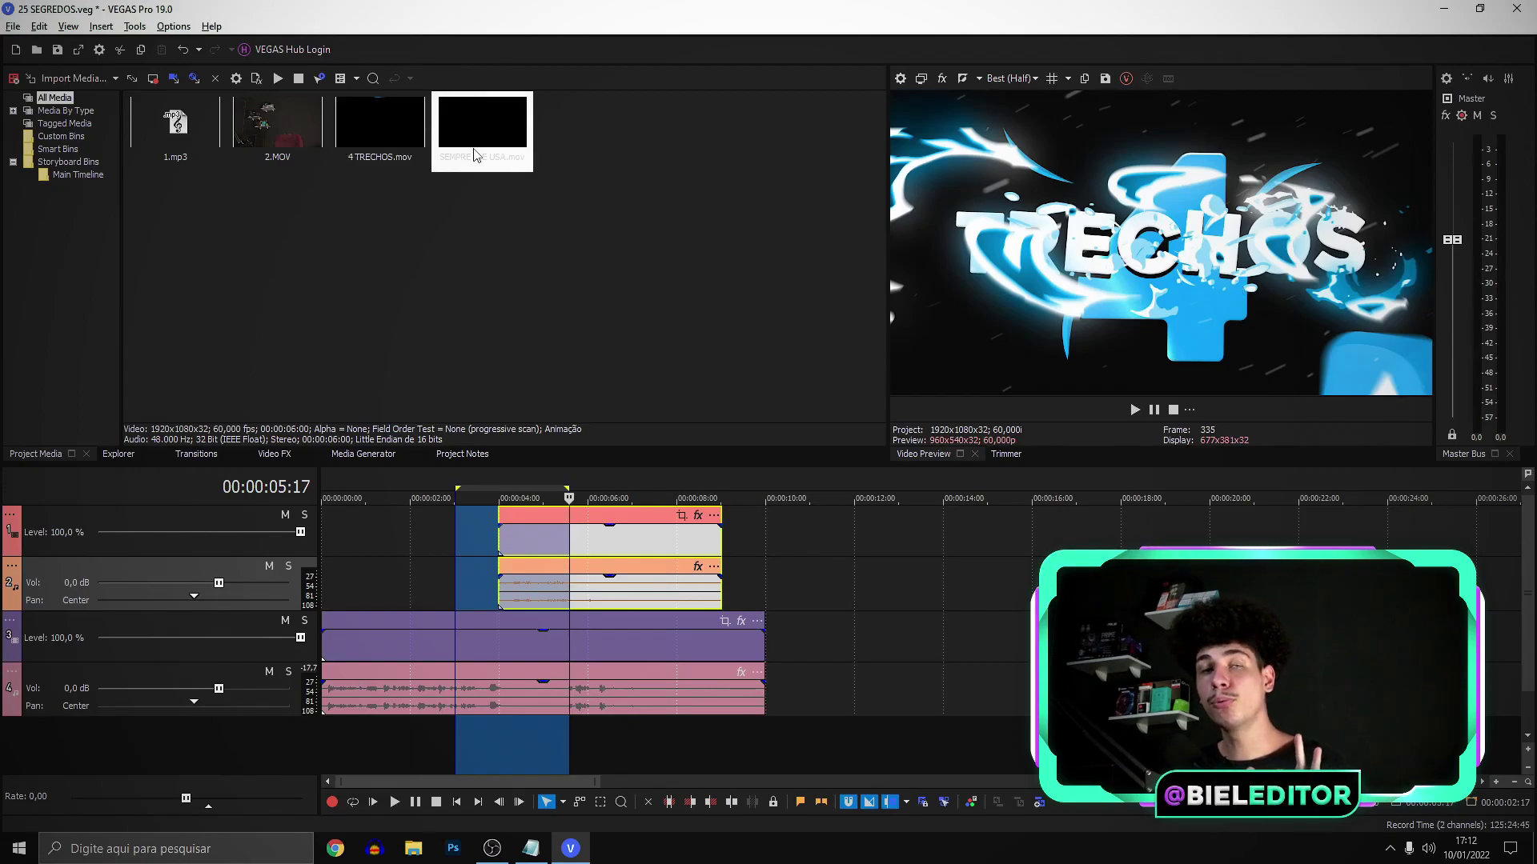
{"action": "left_click_drag", "start_coordinate": [542, 544], "coordinate": [545, 542]}
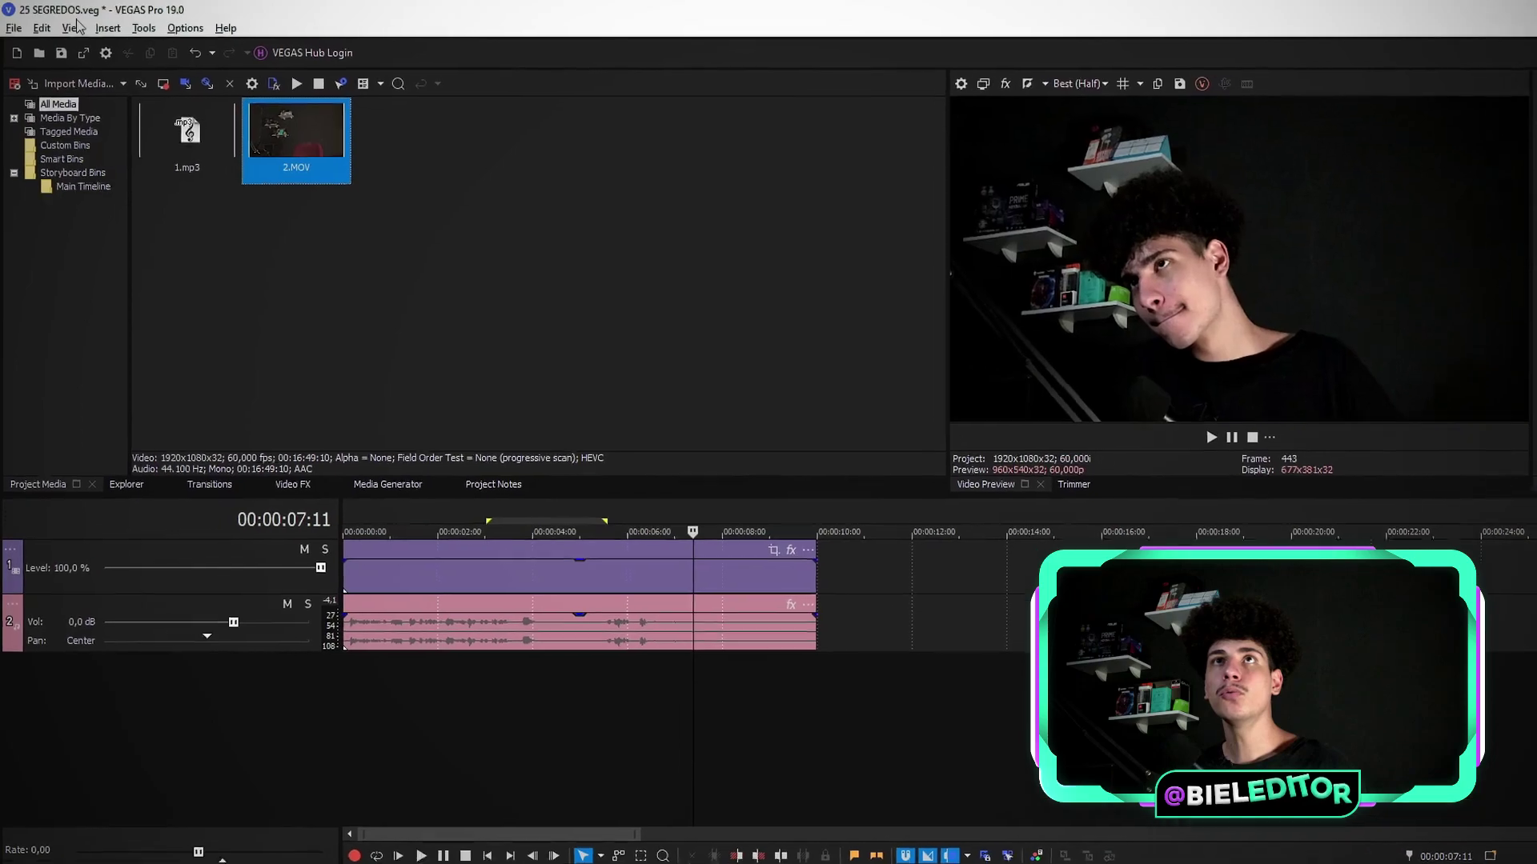
Show the Plug-In Manager window.
{"action": "left_click", "coordinate": [71, 25]}
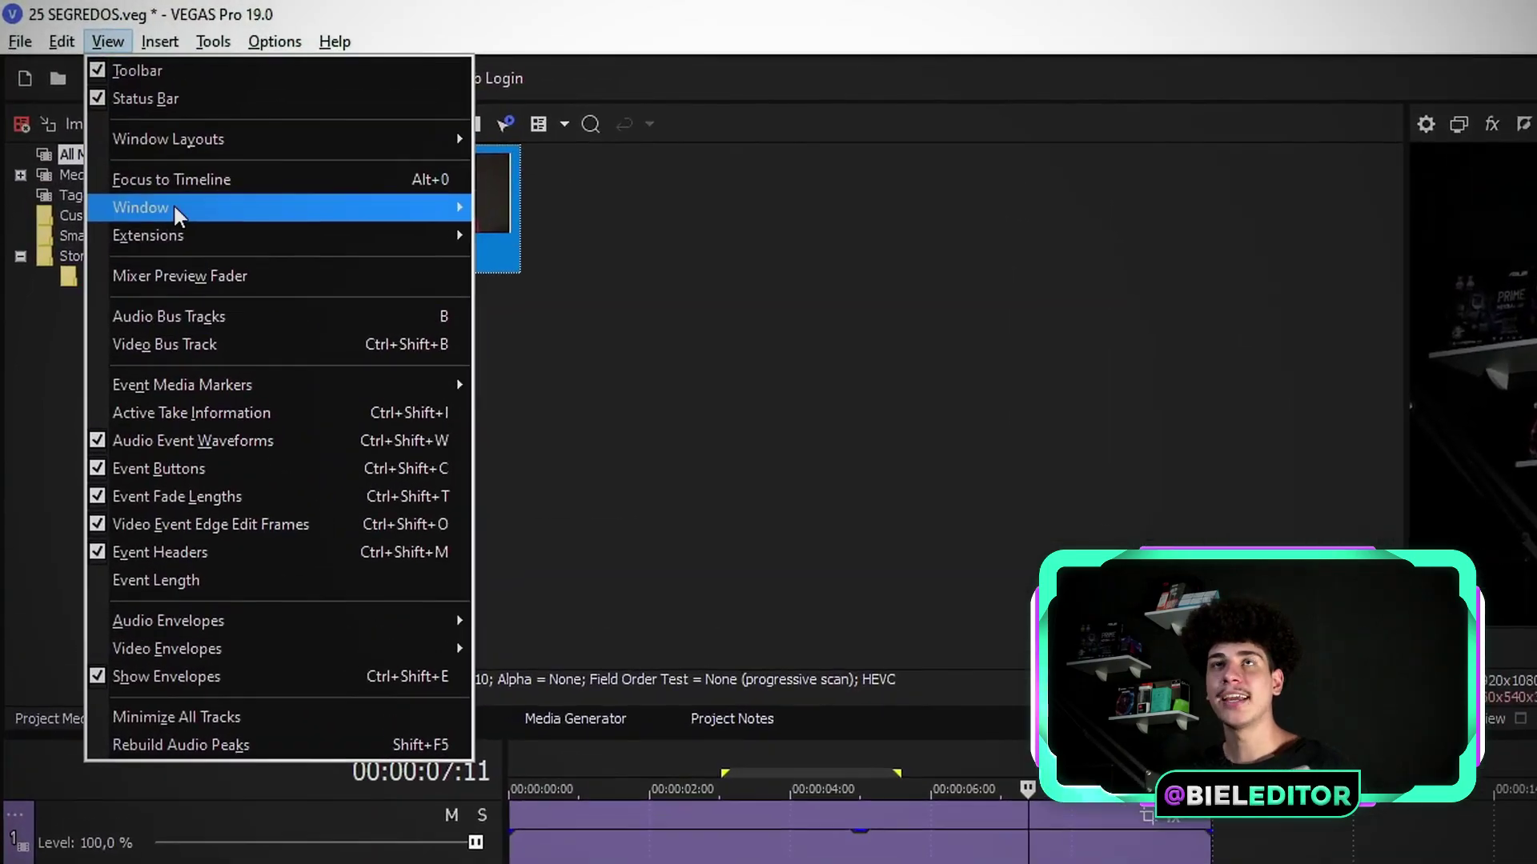
{"action": "mouse_move", "coordinate": [139, 138]}
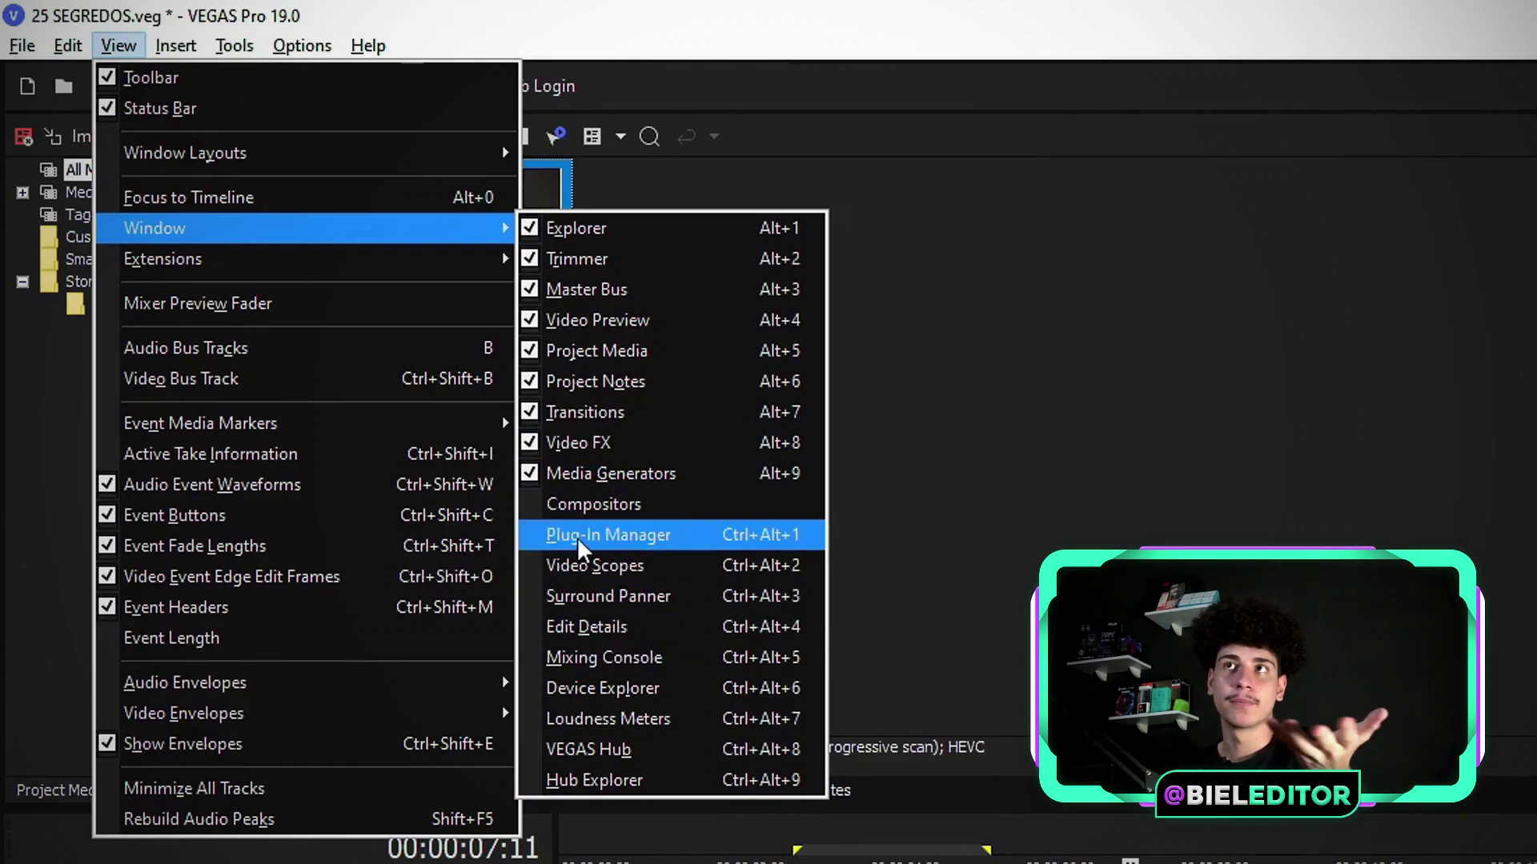
{"action": "left_click", "coordinate": [621, 536]}
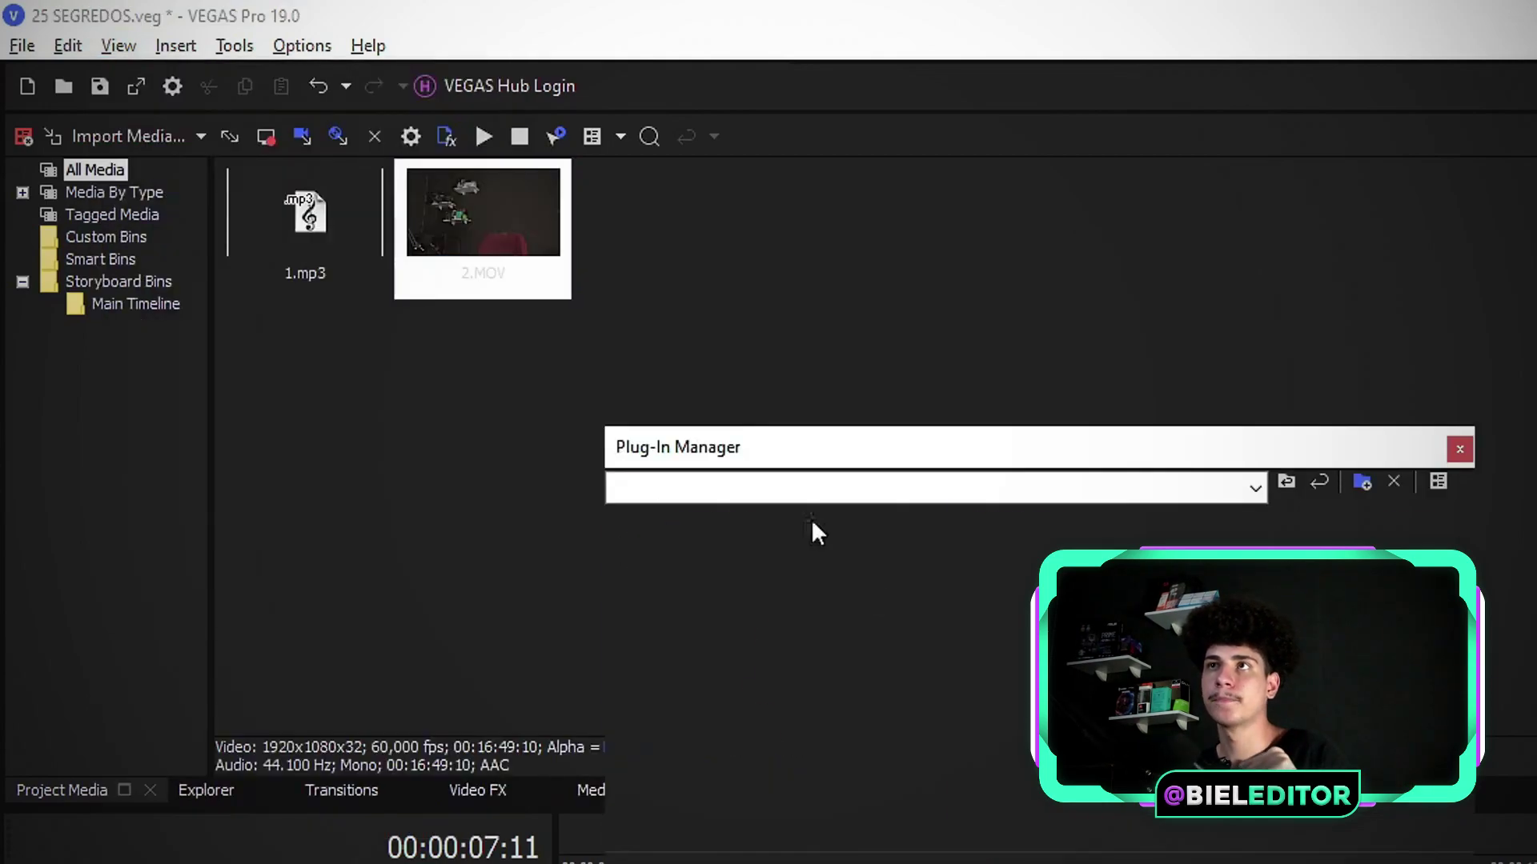
{"action": "left_click", "coordinate": [170, 45]}
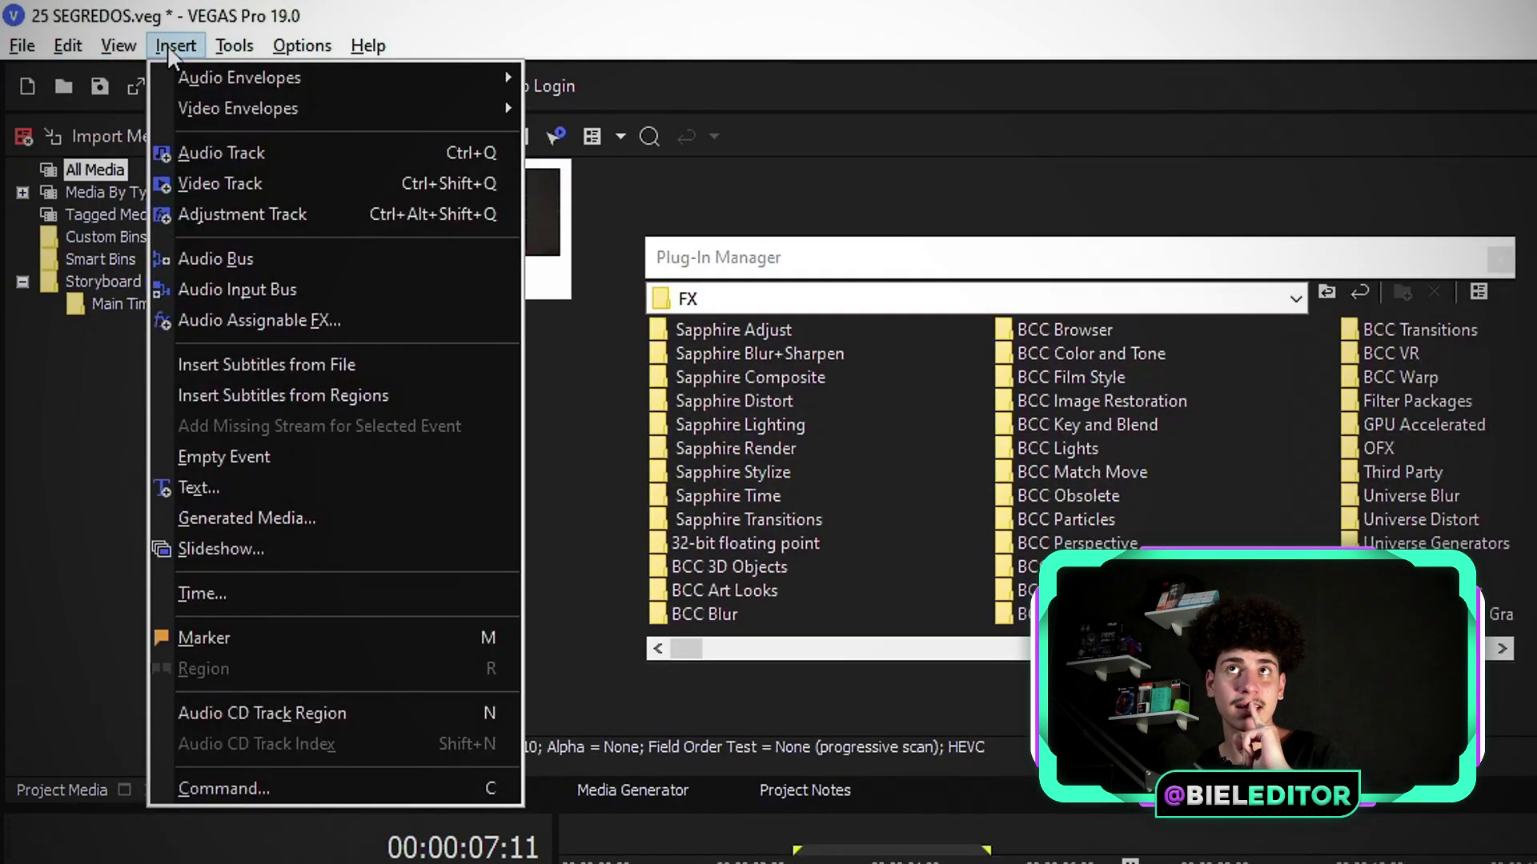
{"action": "mouse_move", "coordinate": [110, 58]}
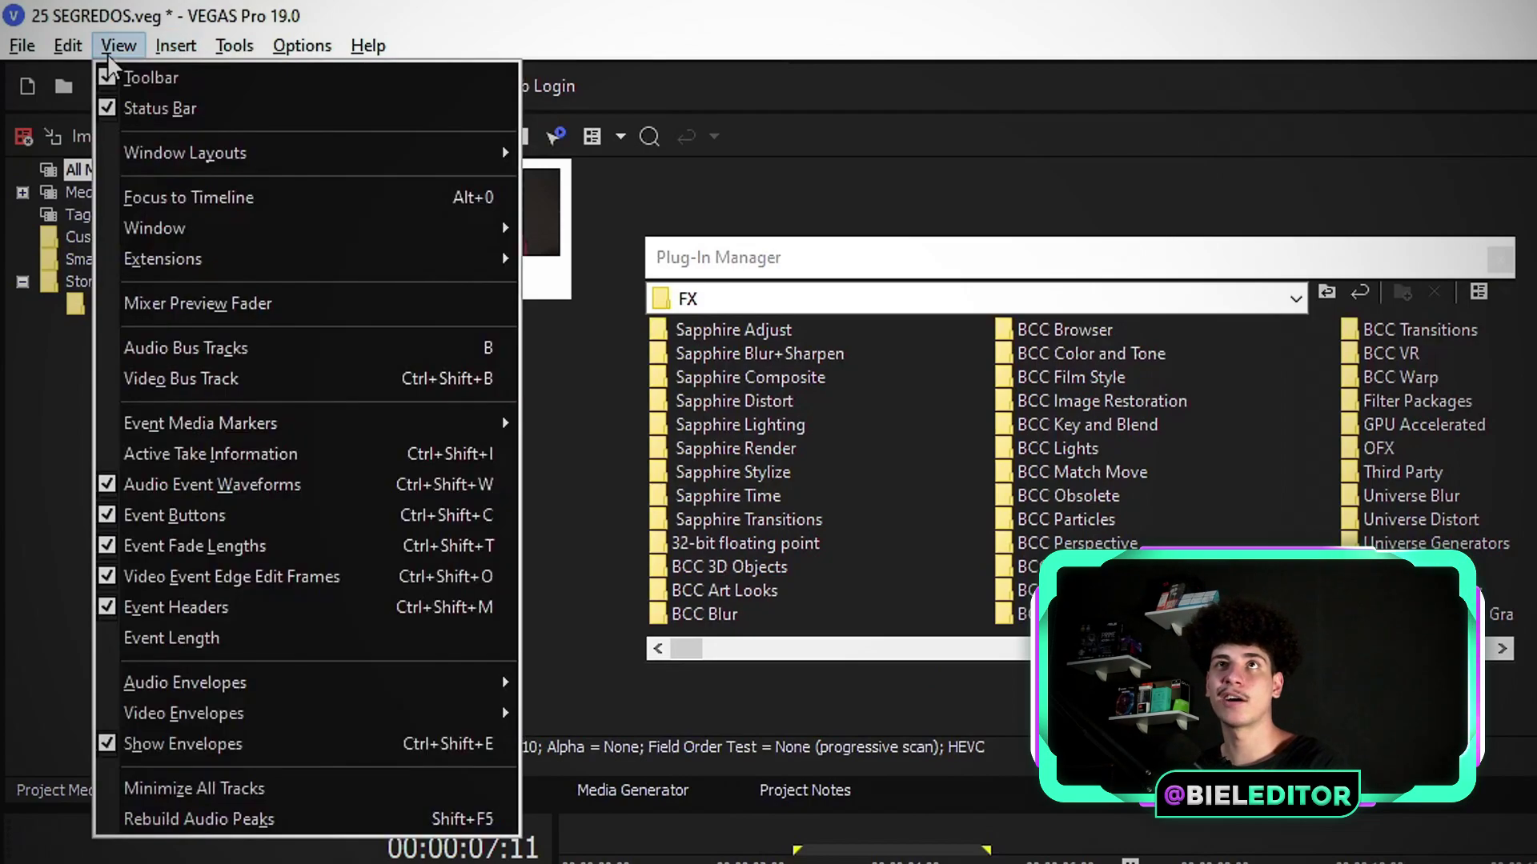
{"action": "mouse_move", "coordinate": [282, 226]}
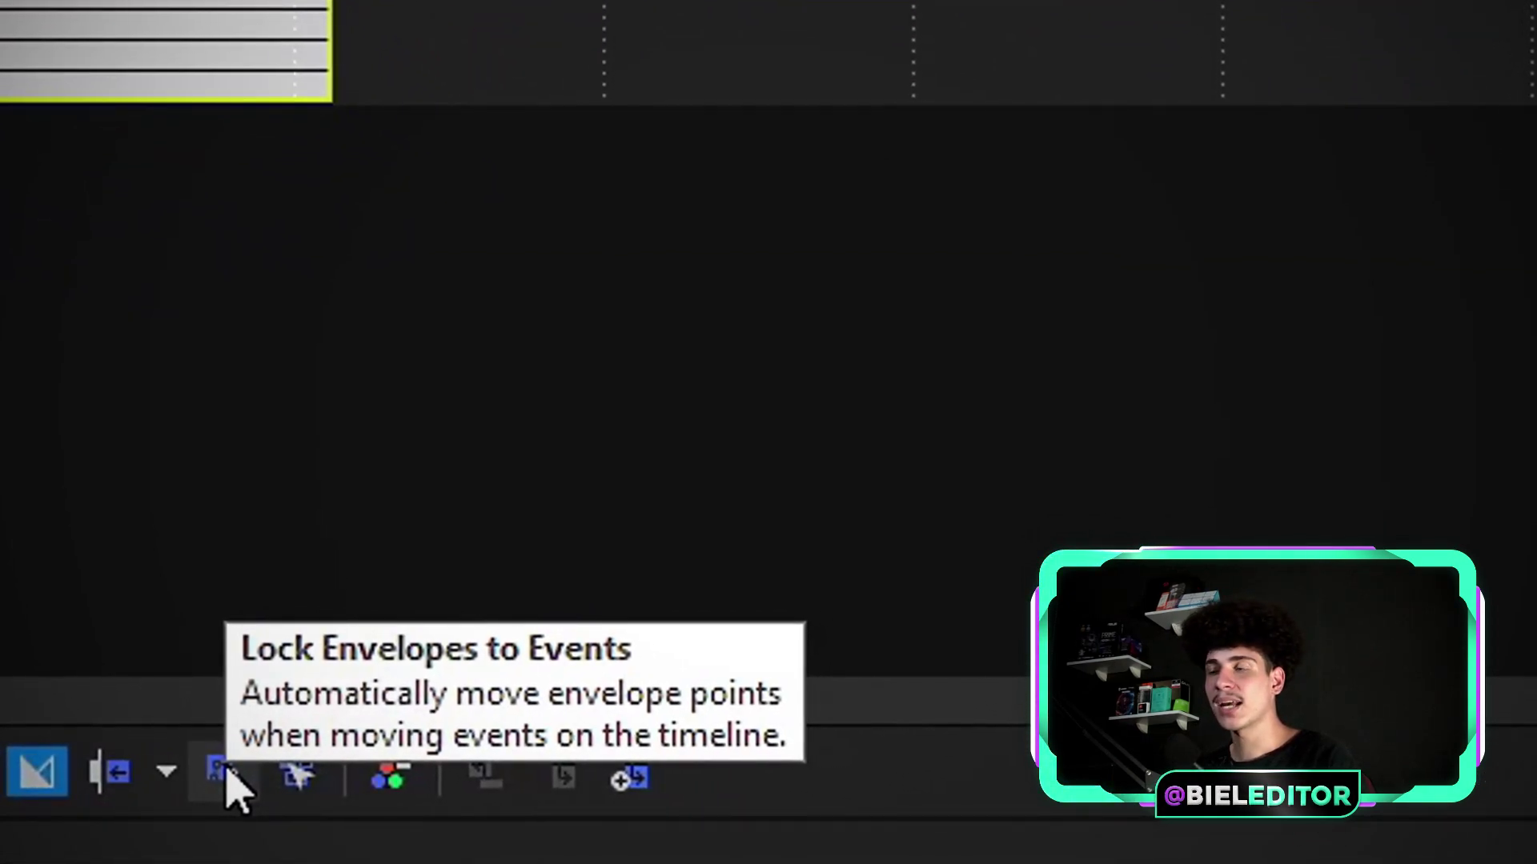
Turn on Lock Envelopes to Events and move the clip along the timeline together with its volume envelope points.
{"action": "left_click", "coordinate": [217, 770]}
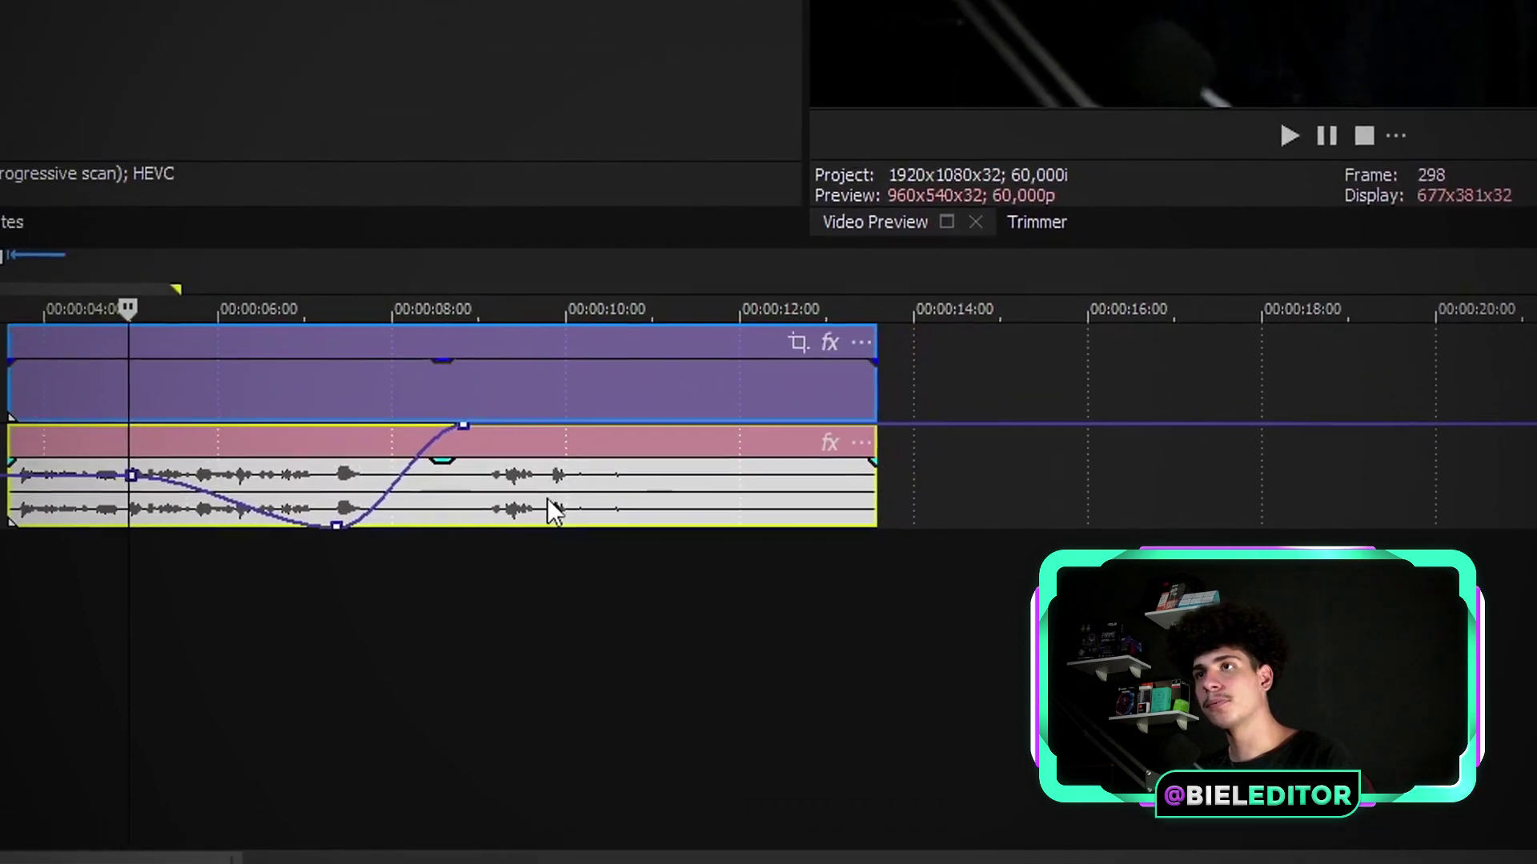
{"action": "left_click_drag", "start_coordinate": [548, 499], "coordinate": [504, 480]}
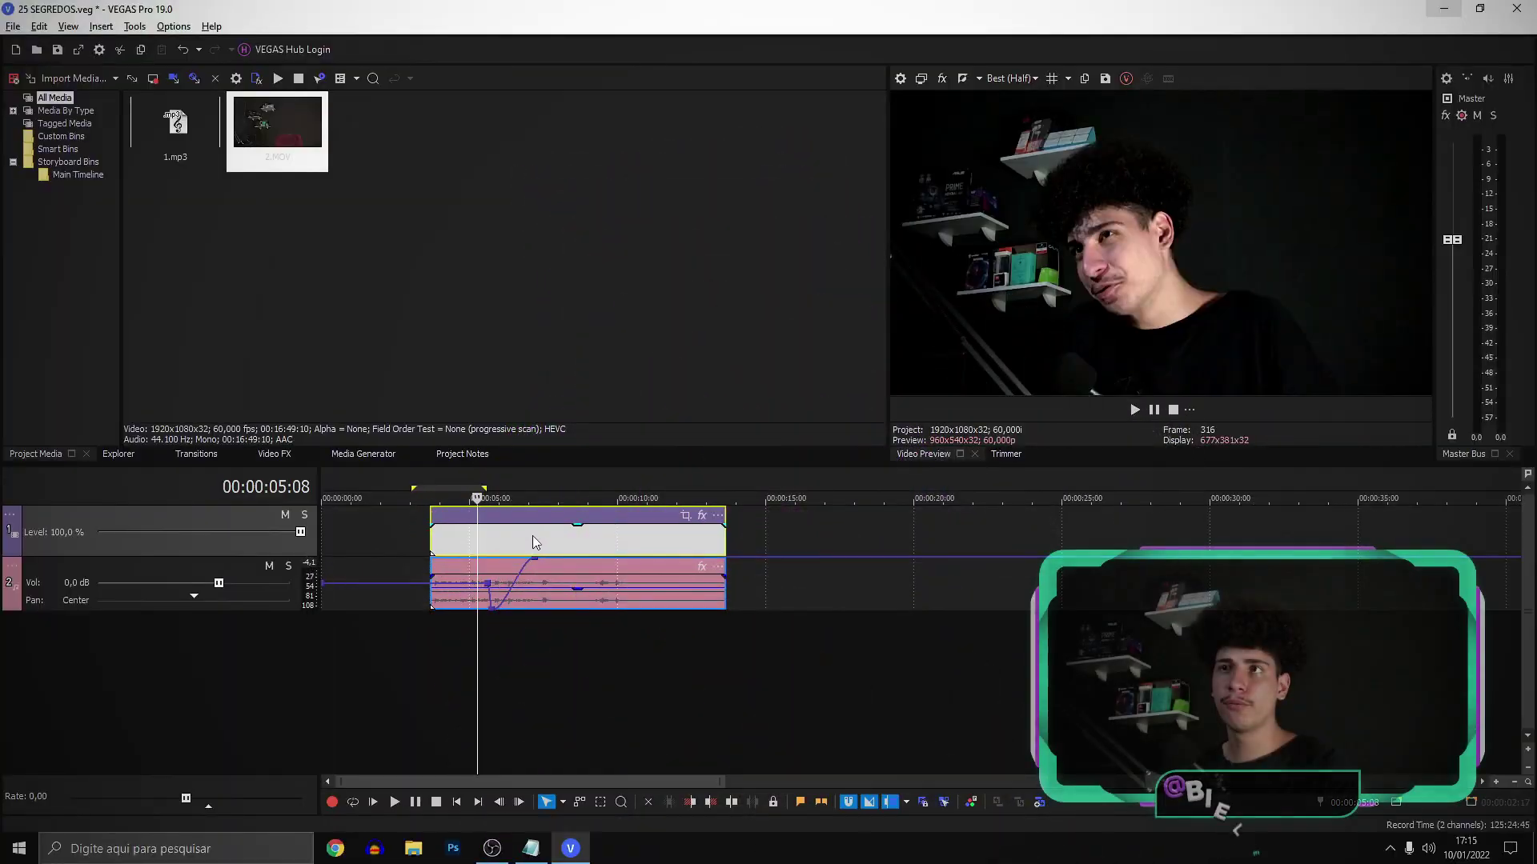
Copy the clip to about 15.5 seconds on the timeline, and apply the BCC Snow effect to the original clip.
{"action": "left_click_drag", "start_coordinate": [589, 543], "coordinate": [906, 564]}
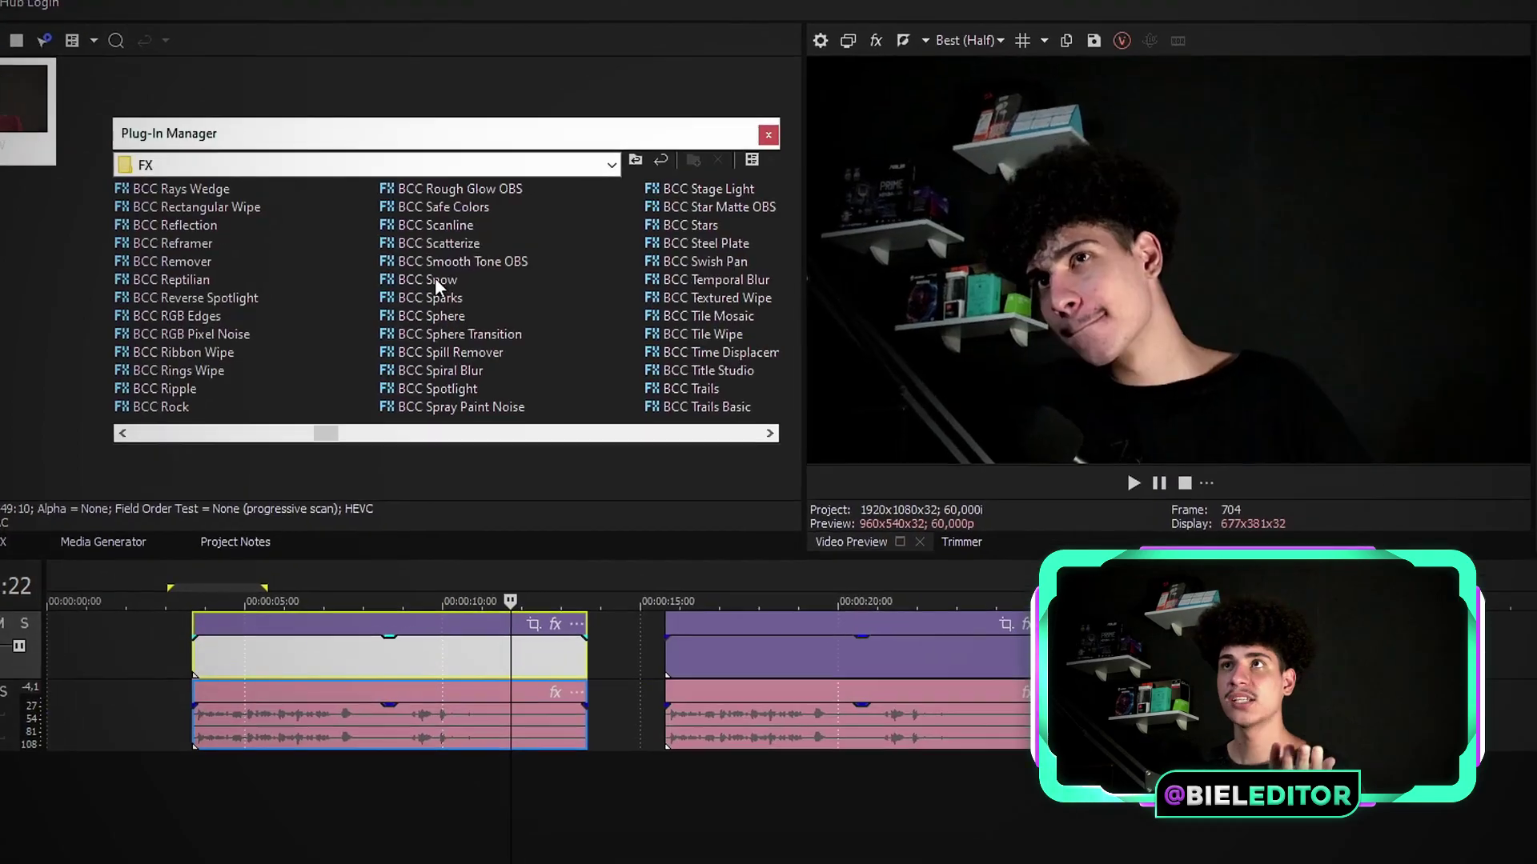
{"action": "left_click", "coordinate": [611, 260]}
{"action": "left_click_drag", "start_coordinate": [394, 289], "coordinate": [396, 297]}
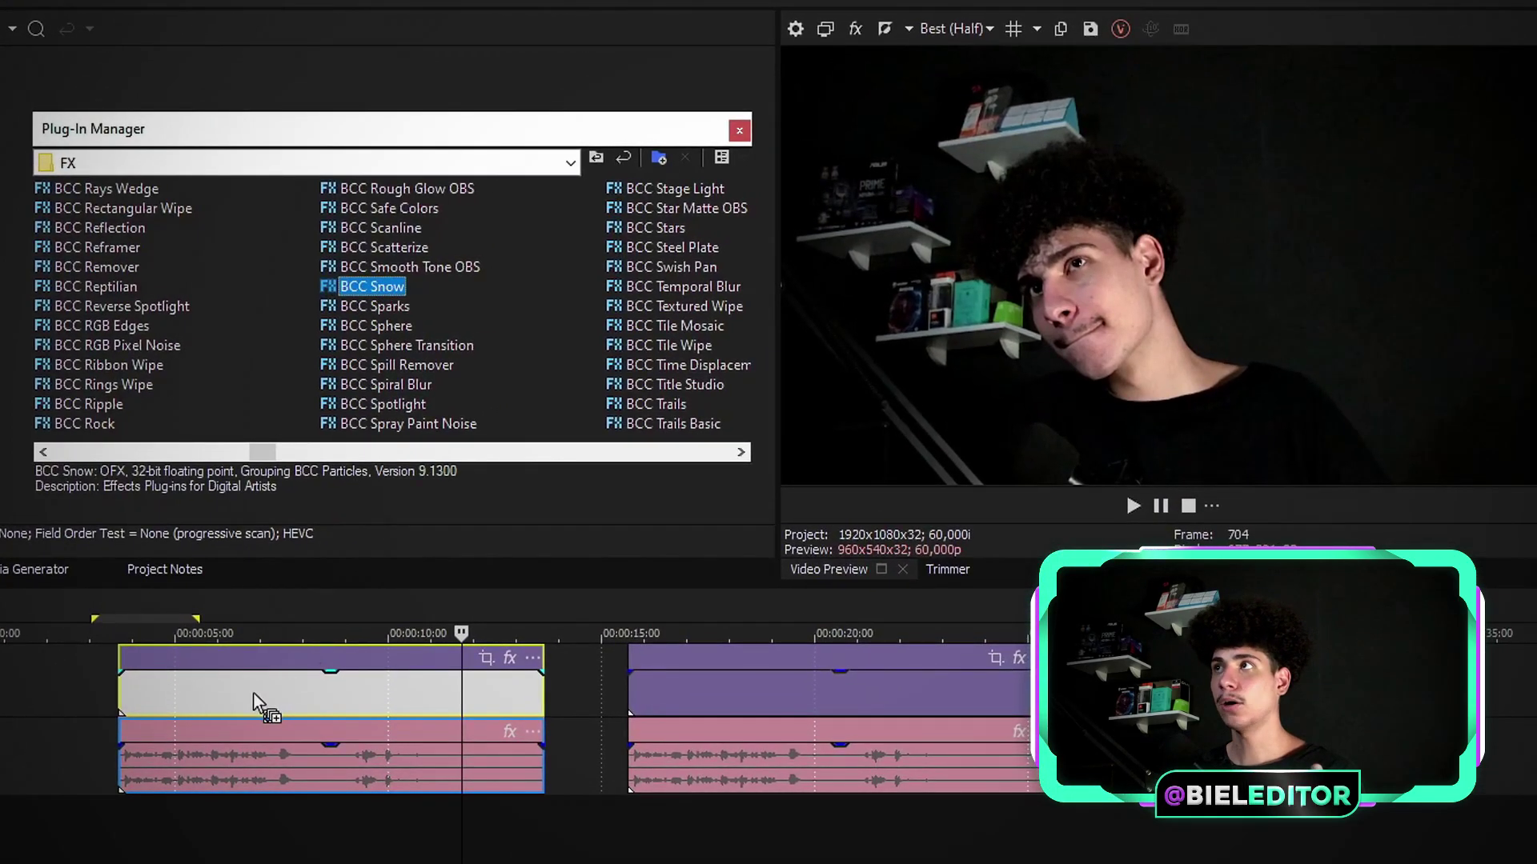